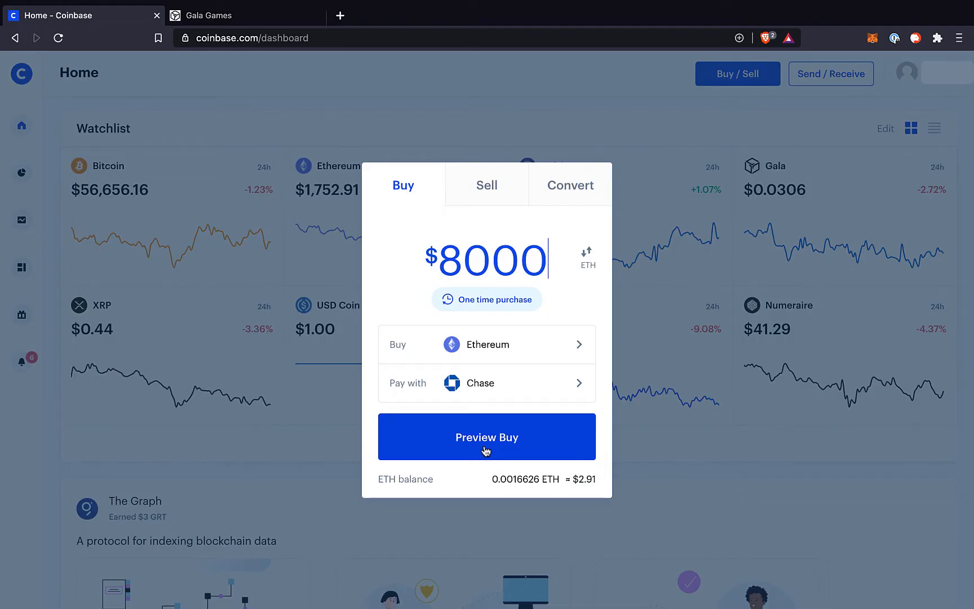
# Preview an $8000 Ethereum purchase paid with Chase, and continue the $102.89 Ethereum transfer to the wallet address.
pyautogui.click(487, 446)
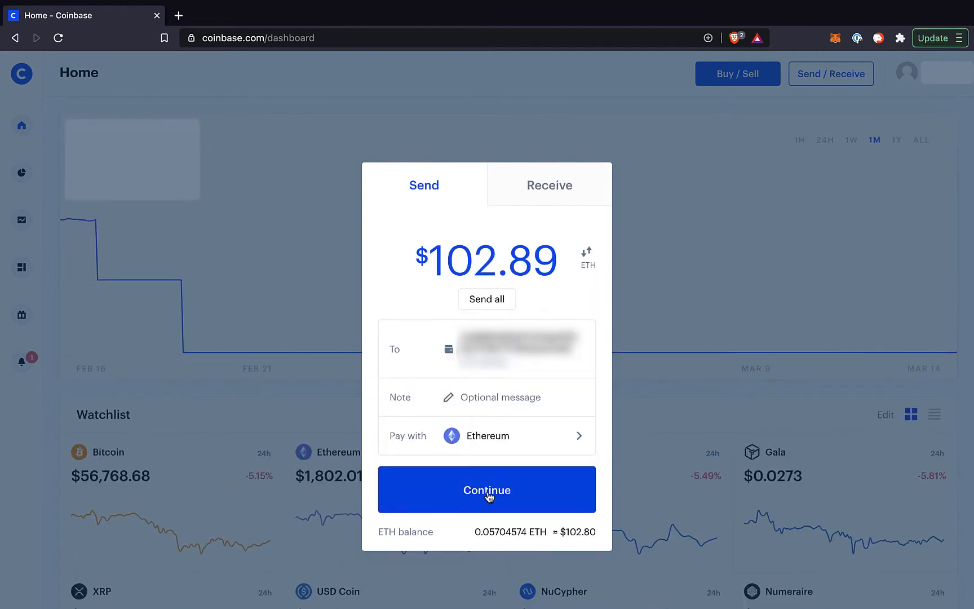
pyautogui.click(488, 494)
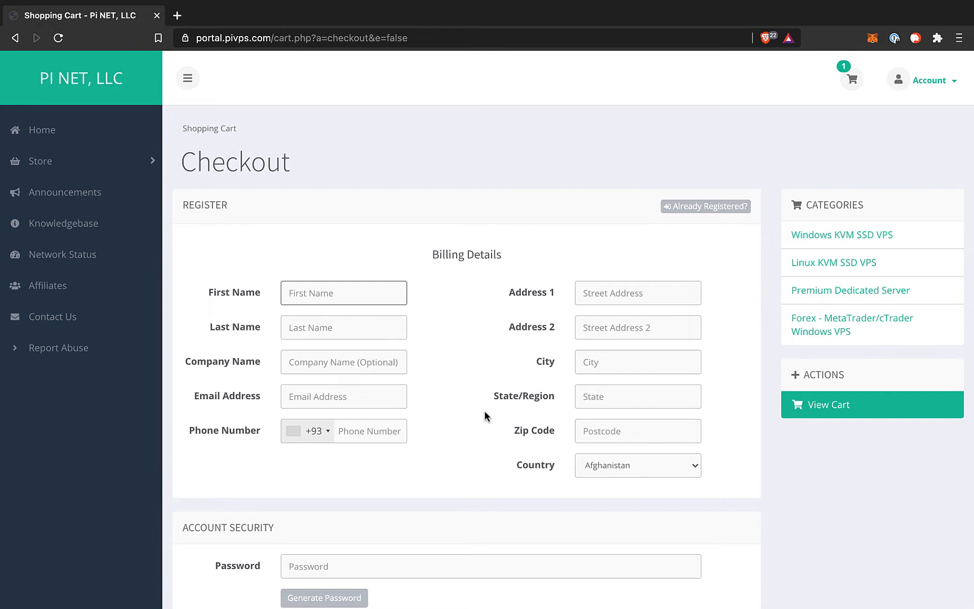
pyautogui.scroll(-10, 484, 416)
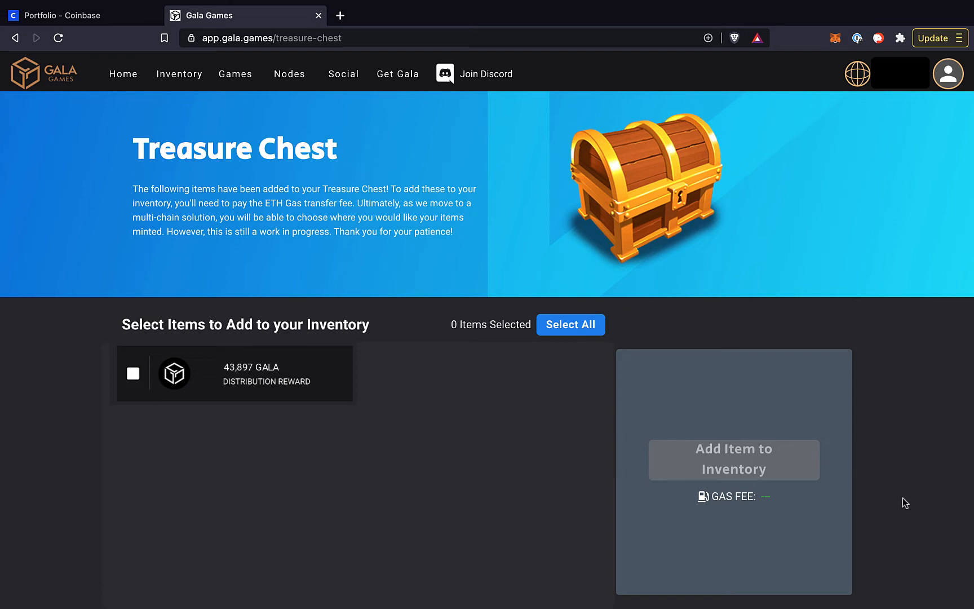
# Select the 43,897 GALA distribution reward in the Gala Games treasure chest.
pyautogui.click(133, 373)
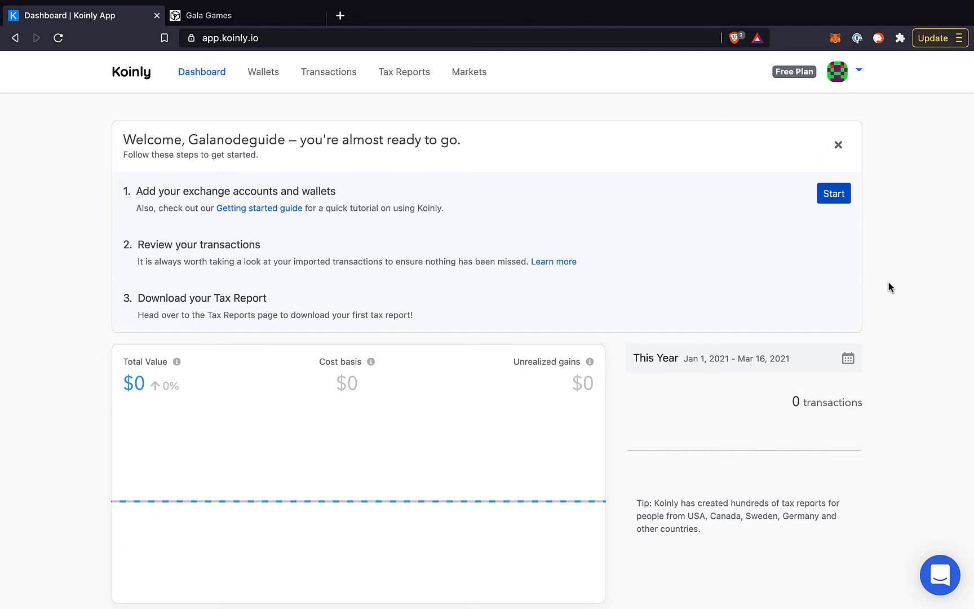
# Find "ethereum" among Koinly's addable wallets and open the import settings for Ethereum (ETH & Tokens).
pyautogui.click(267, 77)
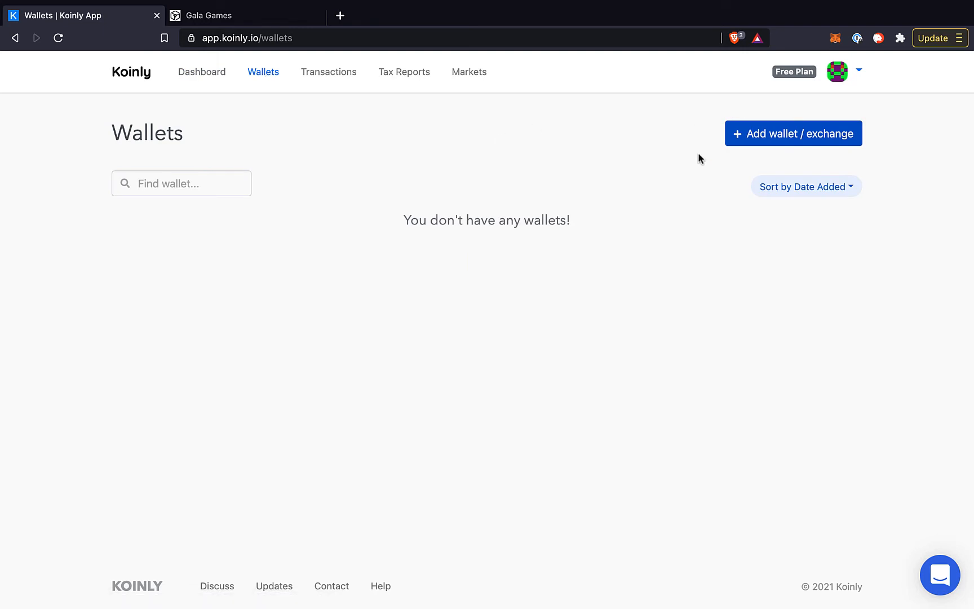
pyautogui.click(795, 137)
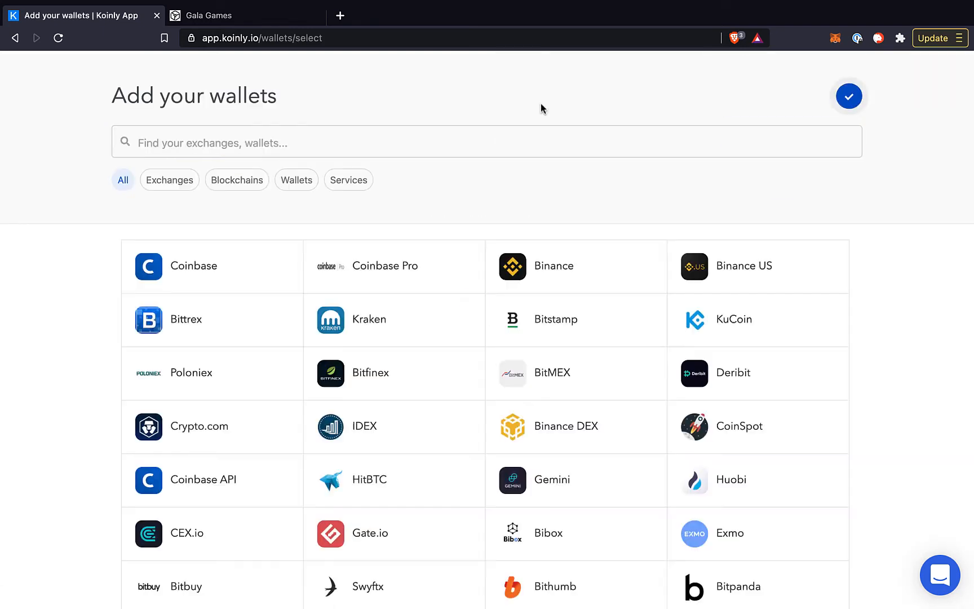
pyautogui.write('ethereum')
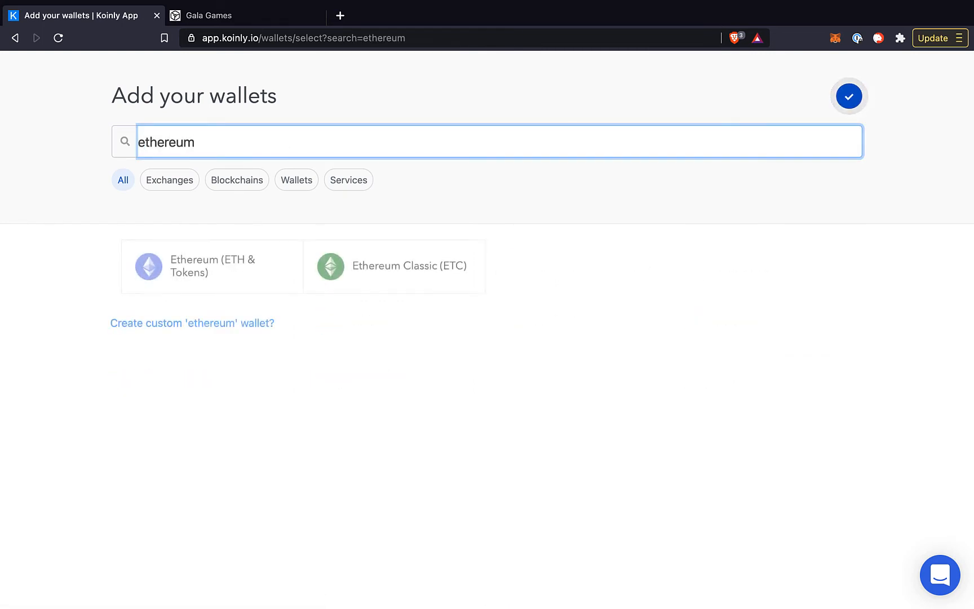
pyautogui.click(208, 220)
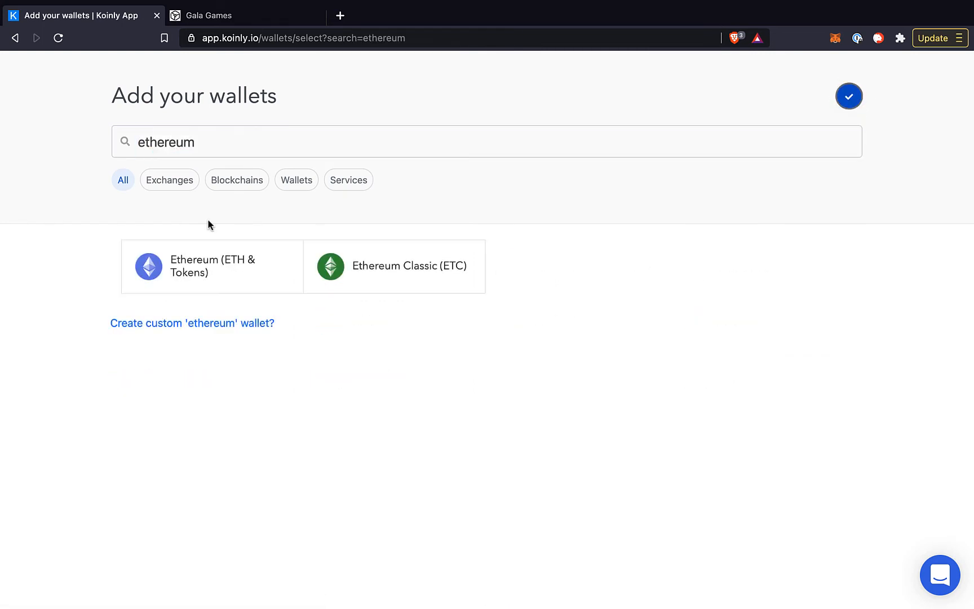
pyautogui.click(202, 261)
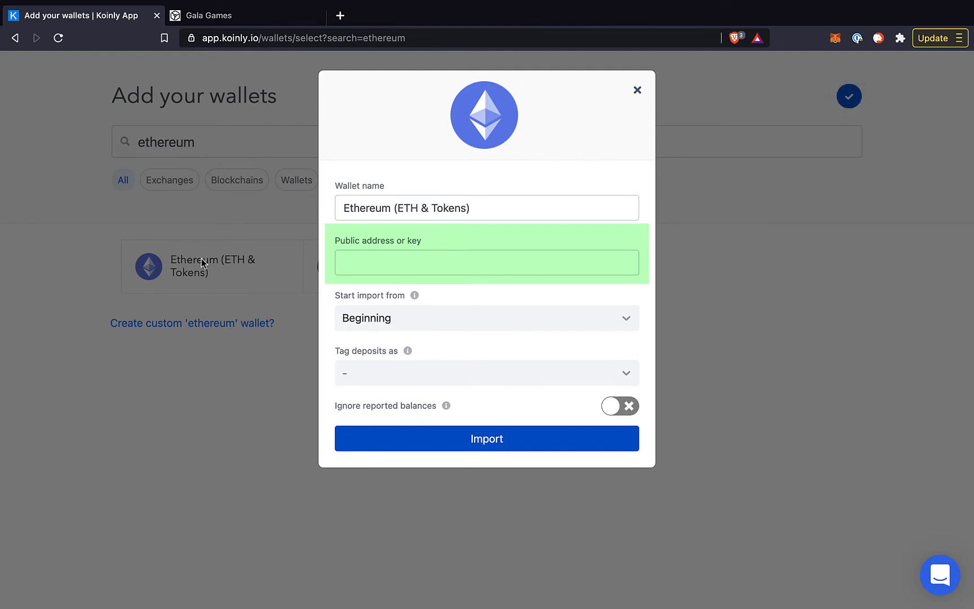
# Switch to Gala Games and copy the receiving address of the Ethereum balance in the inventory.
pyautogui.click(260, 17)
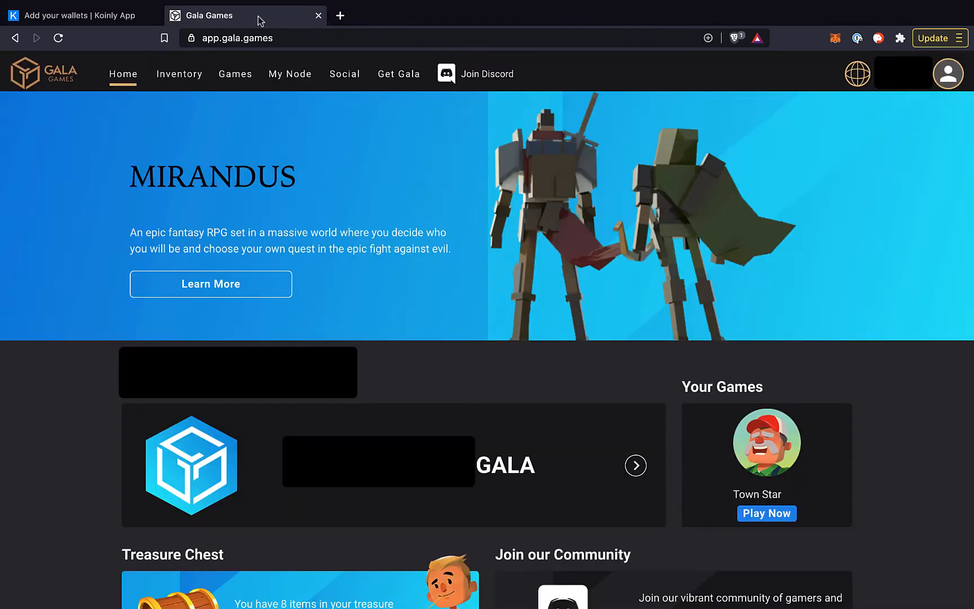
pyautogui.click(186, 82)
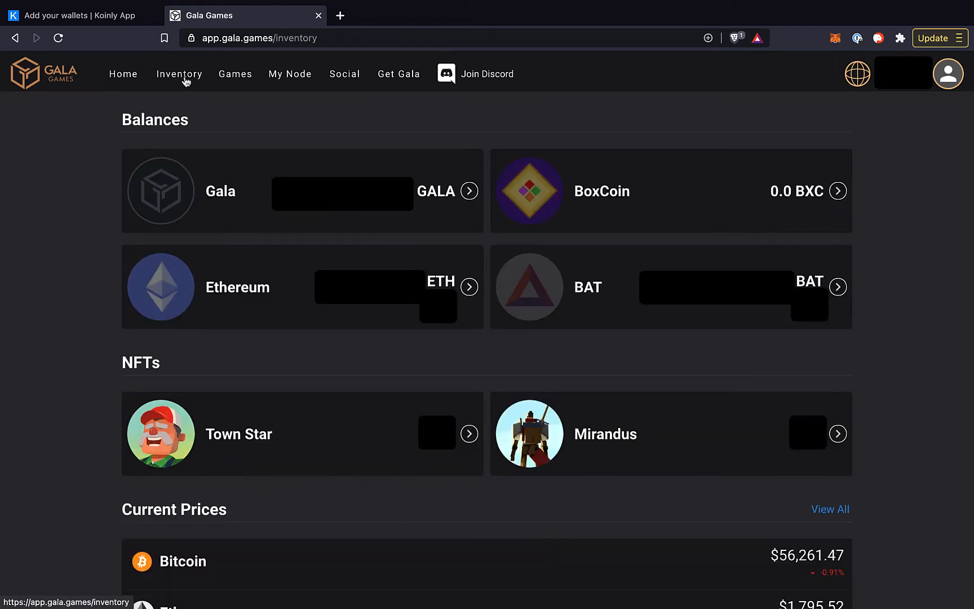
pyautogui.click(411, 286)
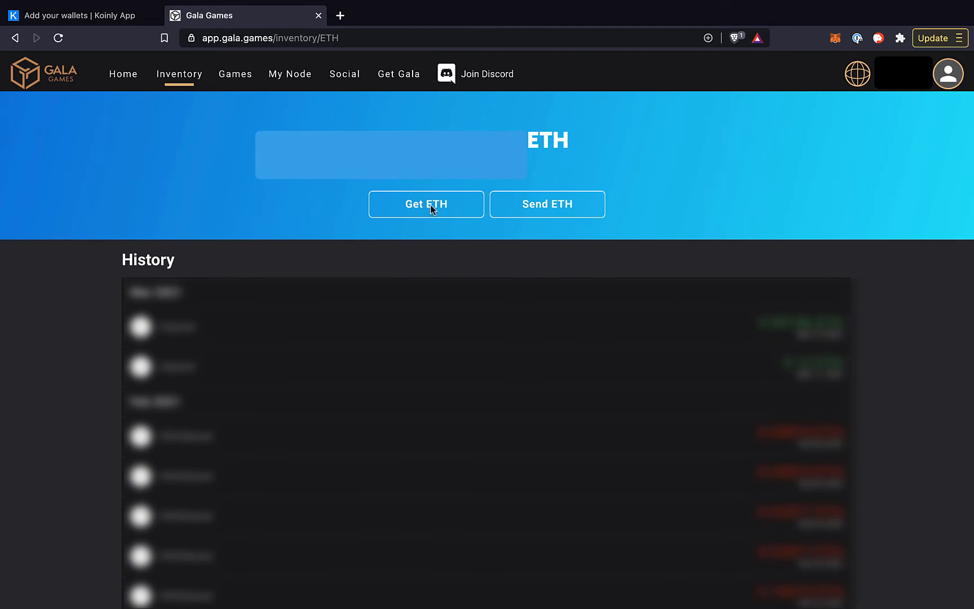
pyautogui.click(430, 205)
pyautogui.click(490, 475)
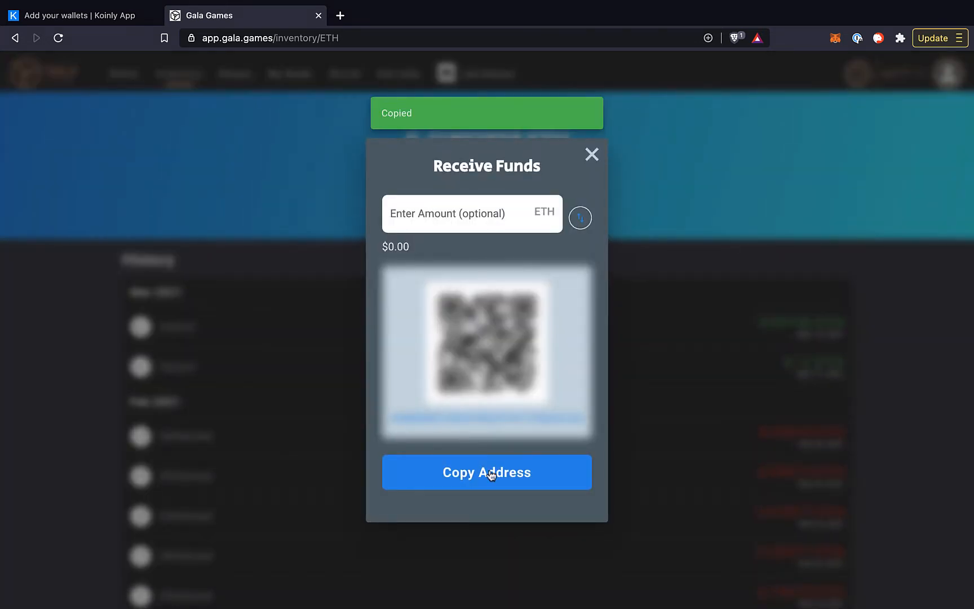
# Import the Ethereum wallet in Koinly using the copied public address, and start adding another wallet or exchange.
pyautogui.click(102, 19)
pyautogui.hotkey('ctrl', 'v')
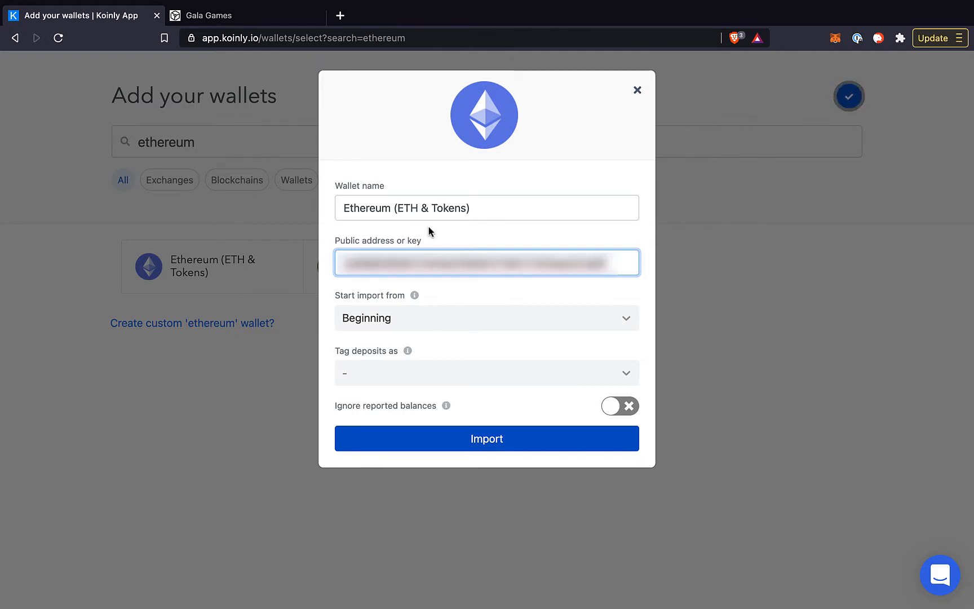
pyautogui.click(493, 443)
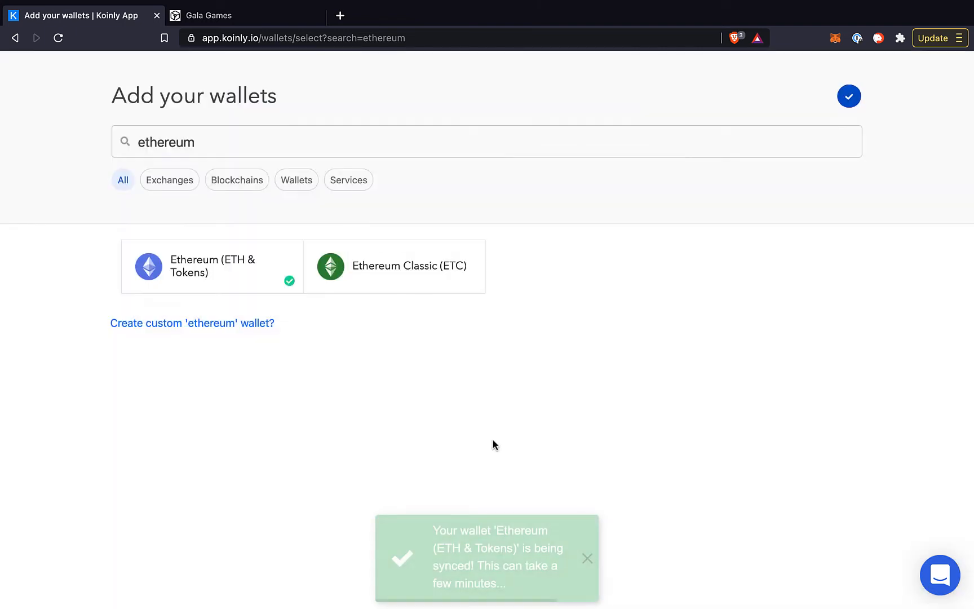
pyautogui.click(849, 96)
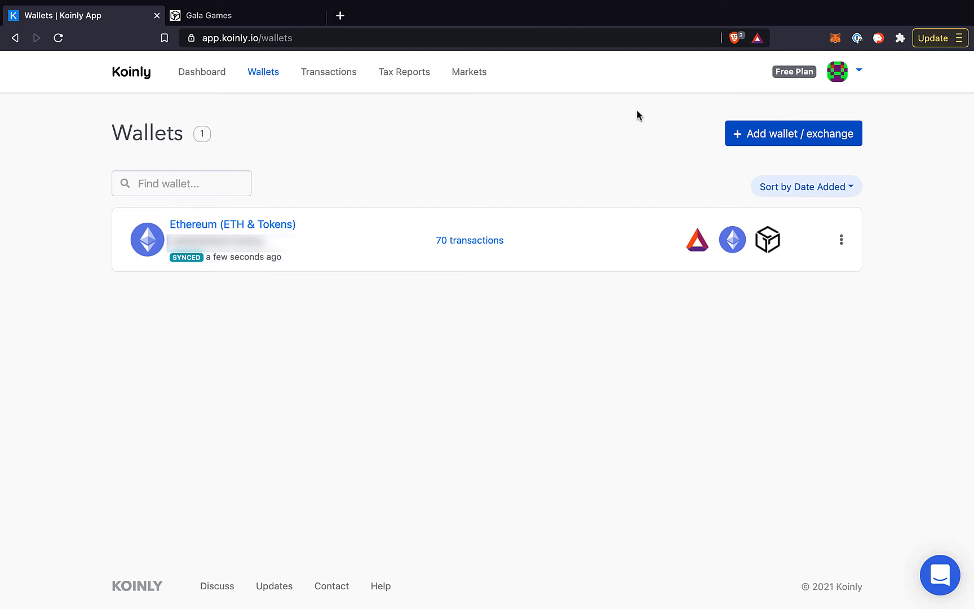
pyautogui.click(767, 136)
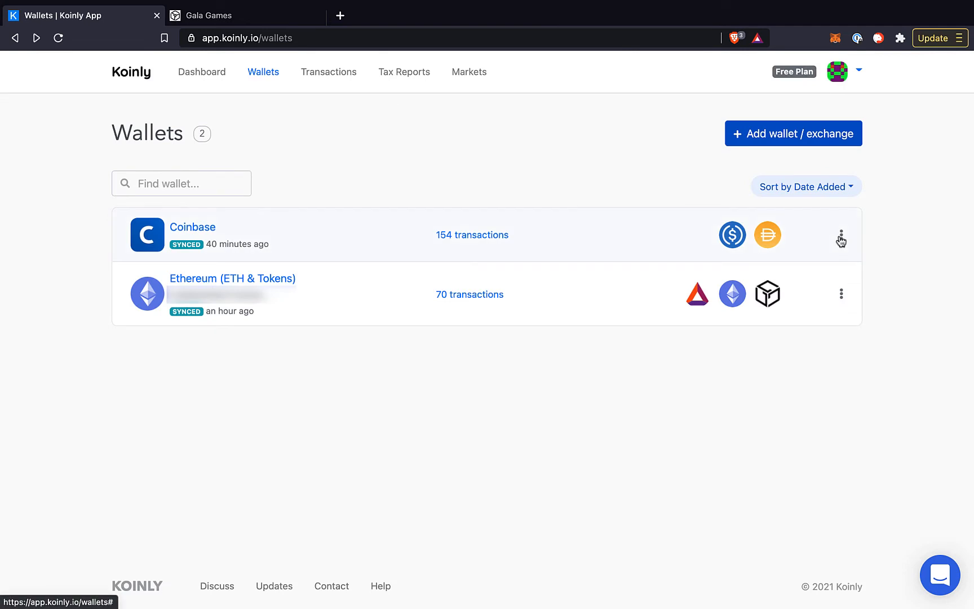
# Sync the Coinbase wallet and the Ethereum (ETH & Tokens) wallet.
pyautogui.click(841, 237)
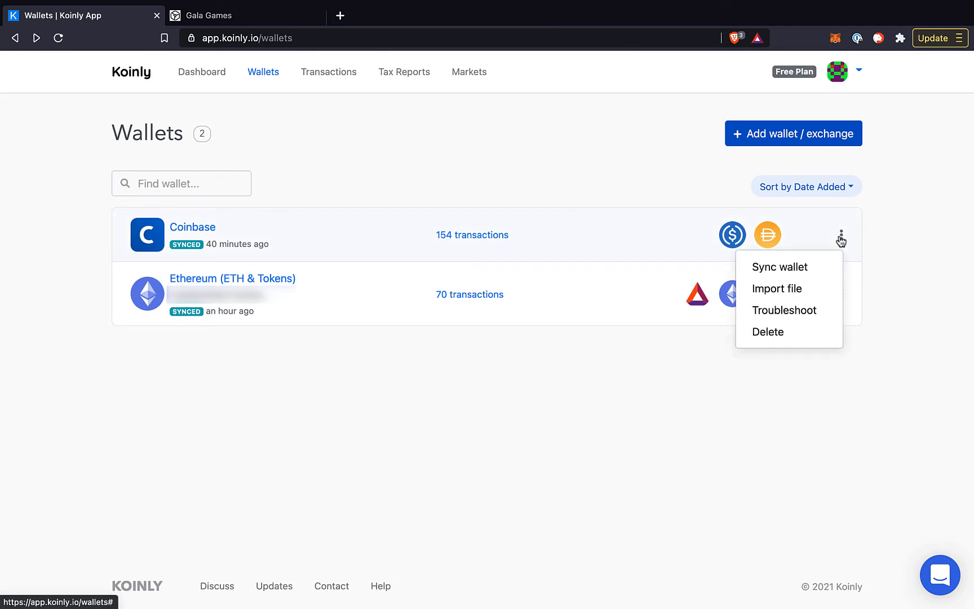
pyautogui.click(805, 269)
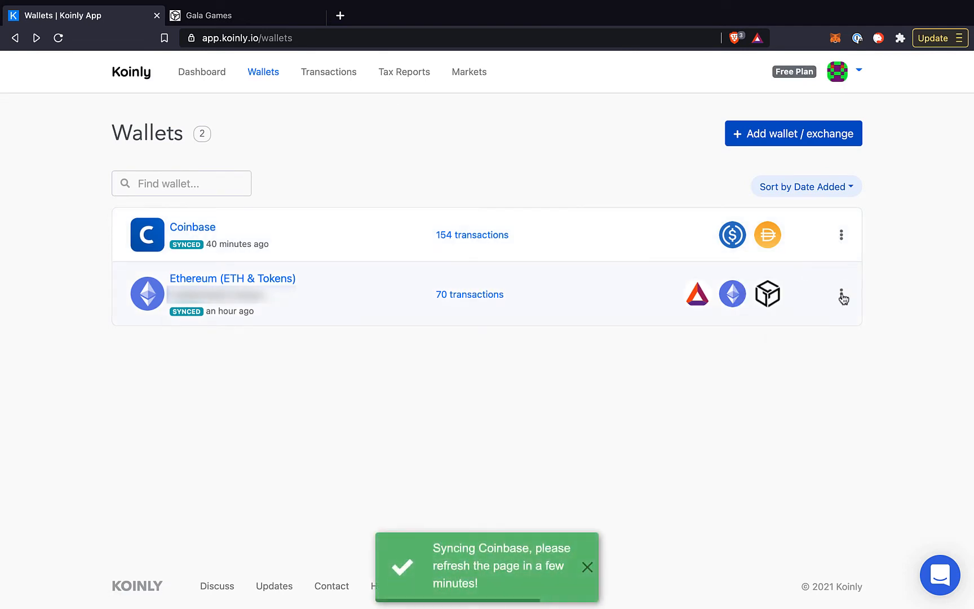
pyautogui.click(841, 294)
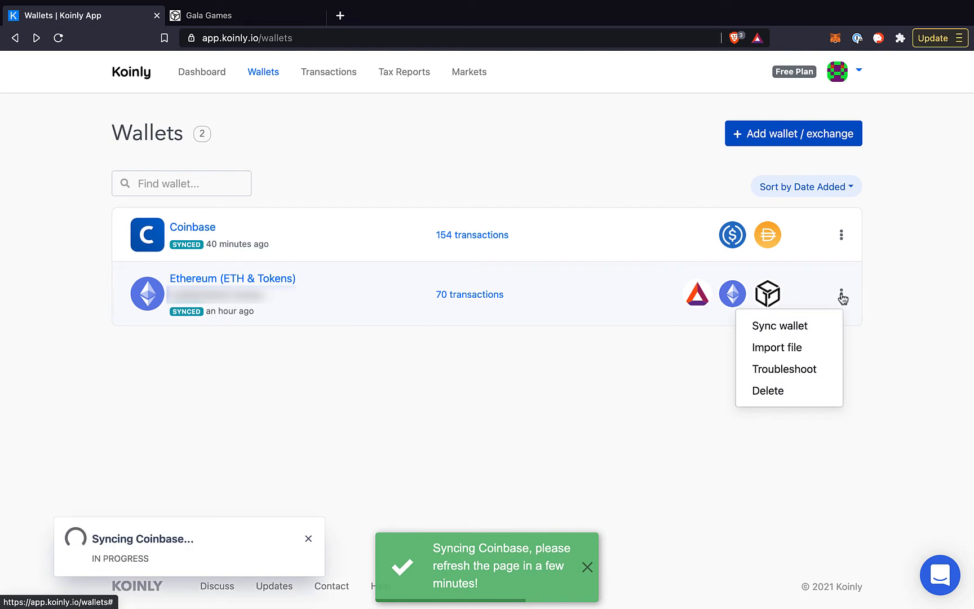
pyautogui.click(806, 325)
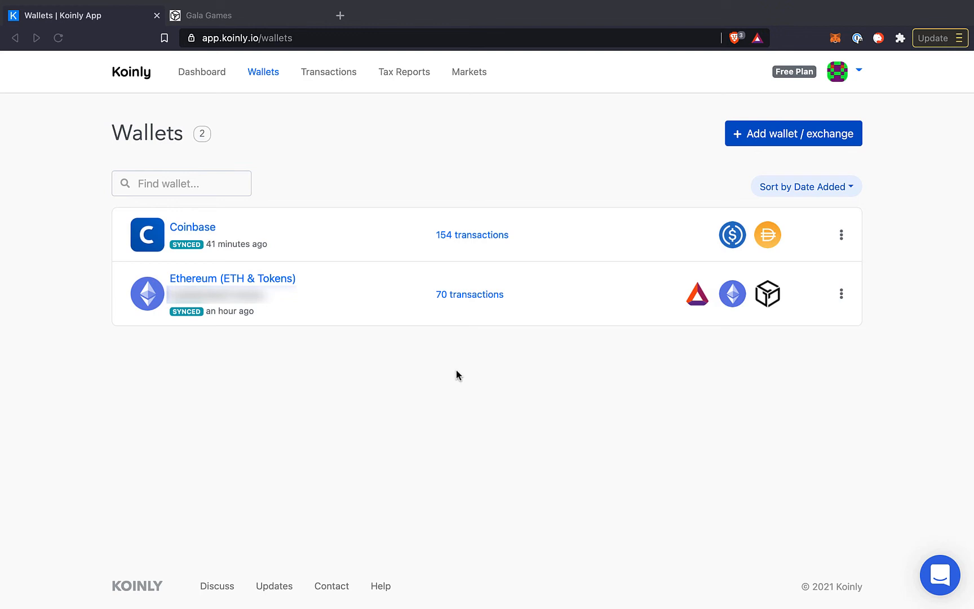
# Rename the Ethereum (ETH & Tokens) wallet as "Gala Games Wallet".
pyautogui.click(274, 278)
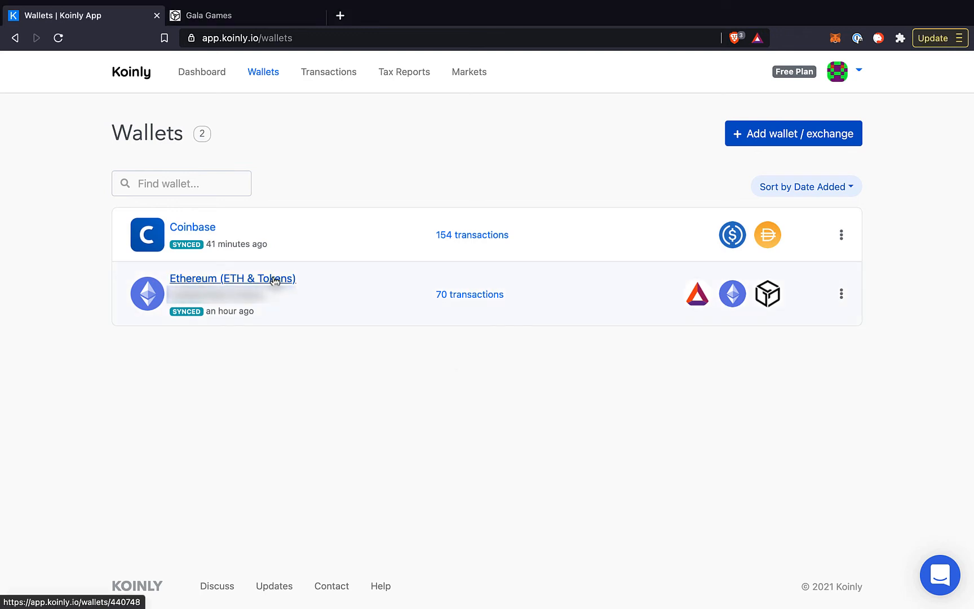
pyautogui.click(274, 278)
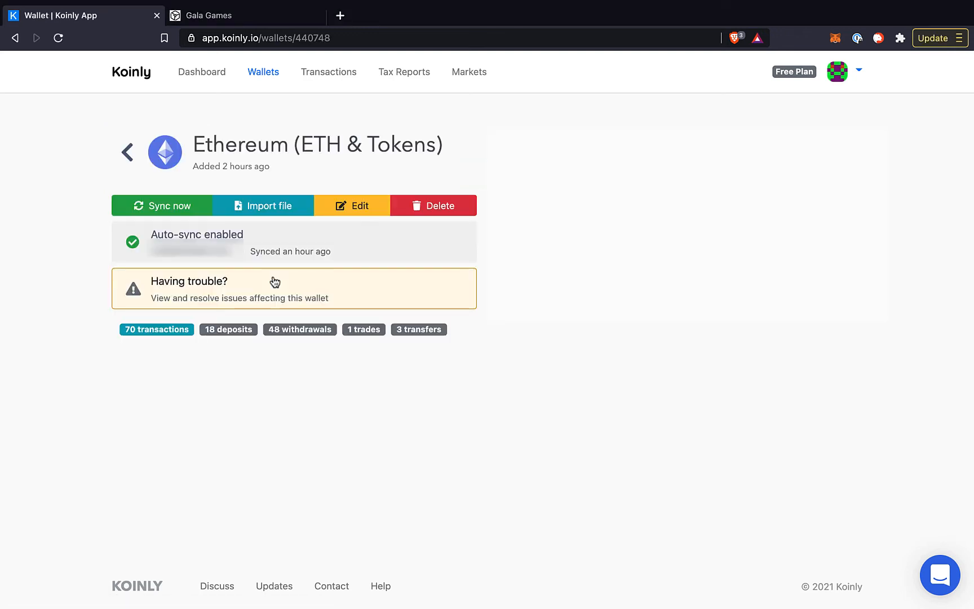
pyautogui.click(359, 207)
pyautogui.write('Gala Games Wallet')
pyautogui.click(483, 195)
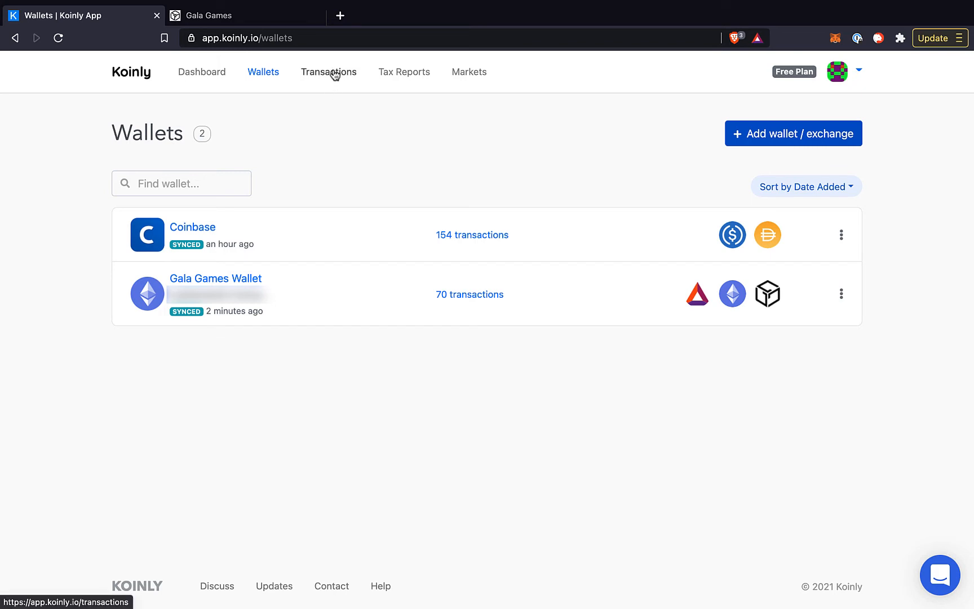
# Open the transaction list and check the fee on the Mar 15, 2021 Coinbase purchase.
pyautogui.click(335, 75)
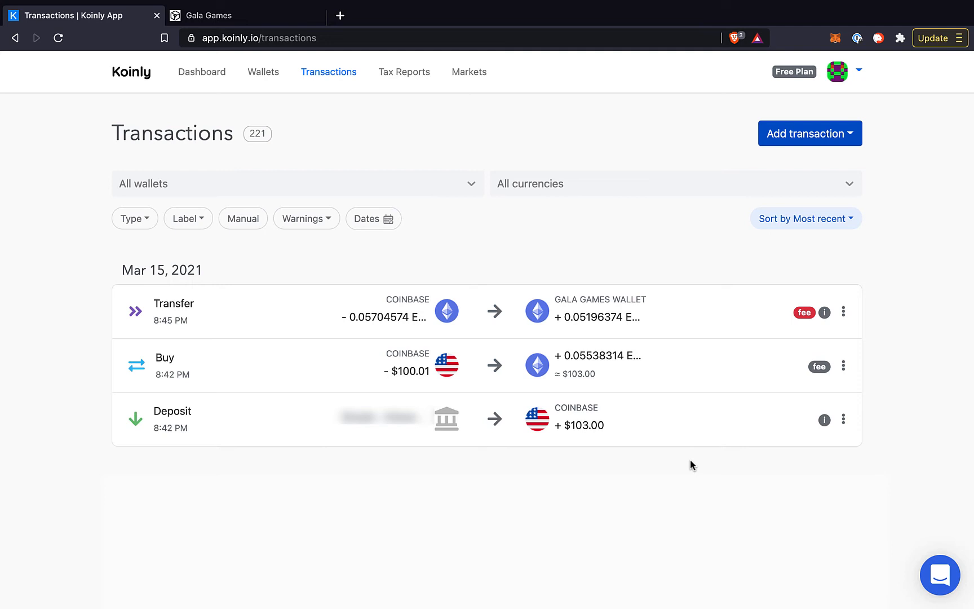
pyautogui.click(819, 366)
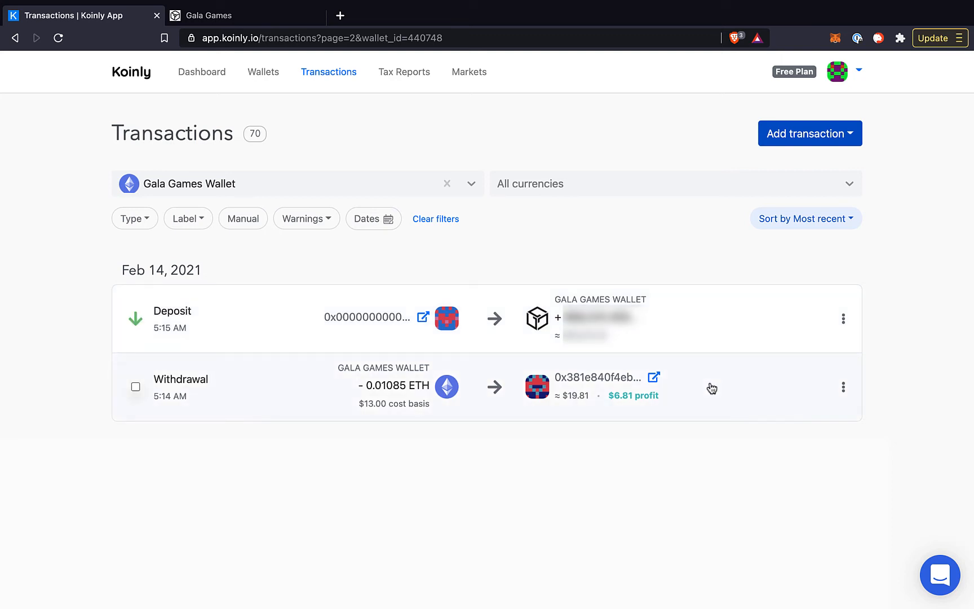
# Tag the Gala Games Wallet's Feb 14, 2021 ETH withdrawal as Cost and its GALA deposit as Mining.
pyautogui.click(844, 388)
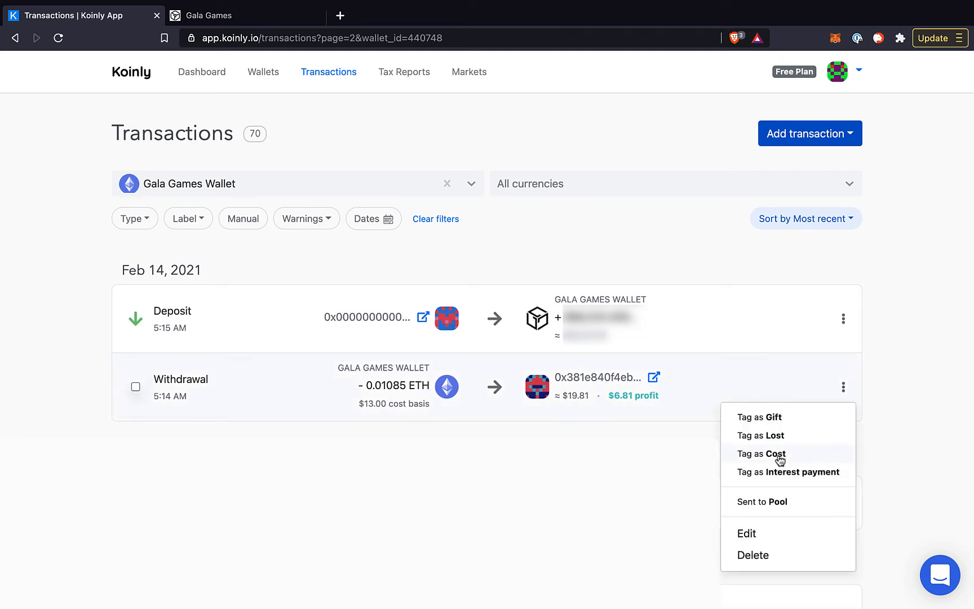
pyautogui.click(775, 455)
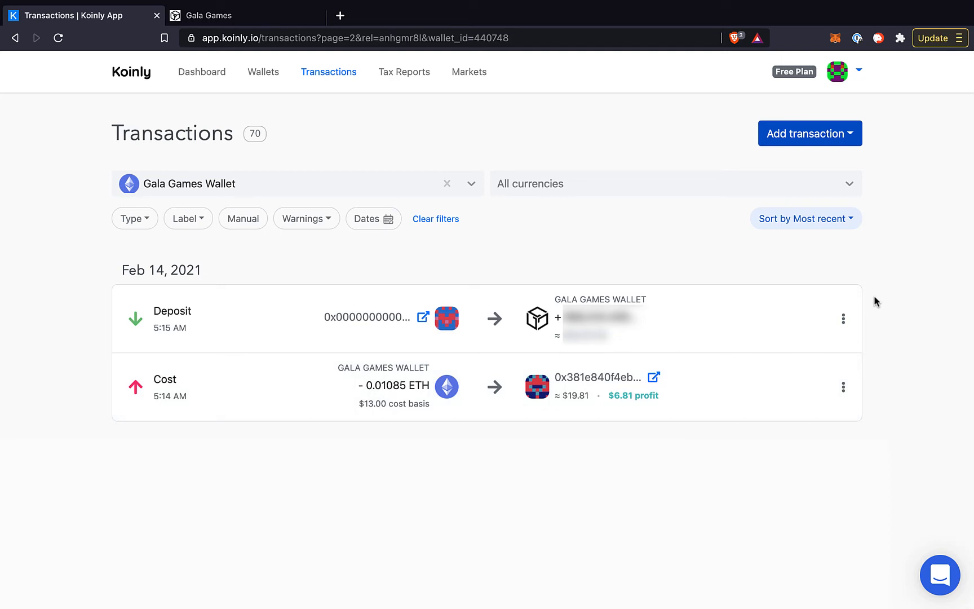
pyautogui.click(844, 322)
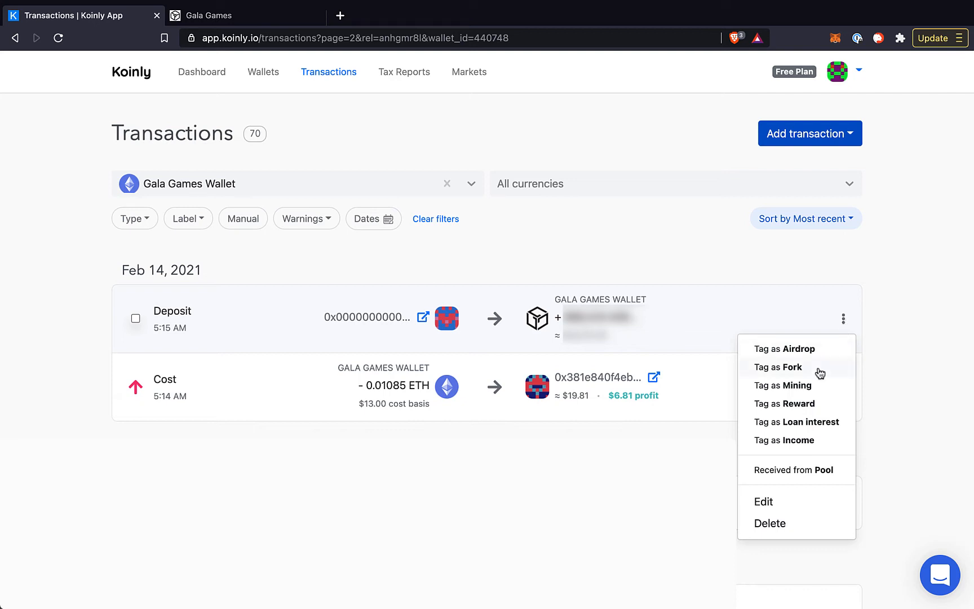
pyautogui.click(809, 389)
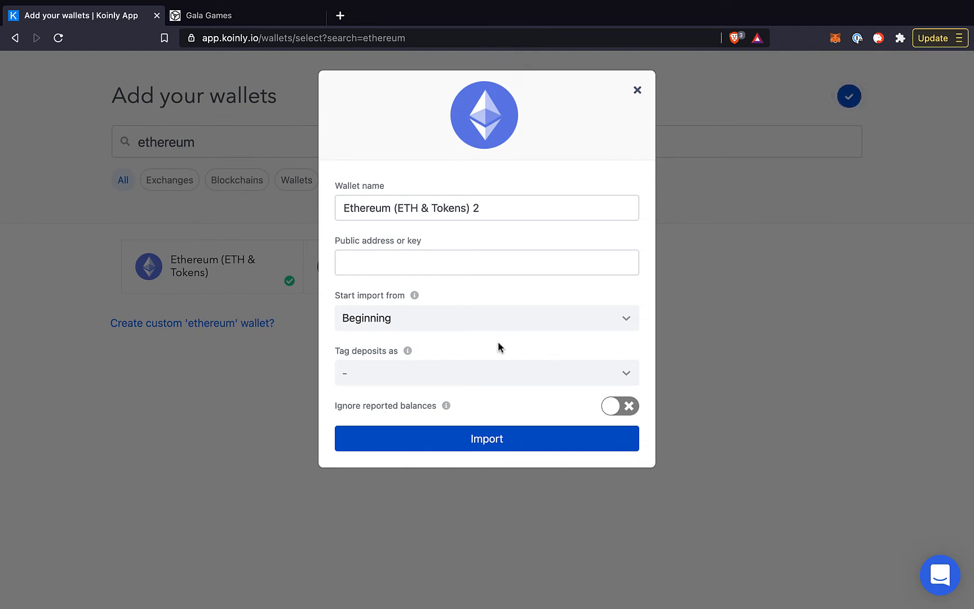
# Examine the deposit tagging options and their explanation in the import settings for a second Ethereum wallet.
pyautogui.click(627, 374)
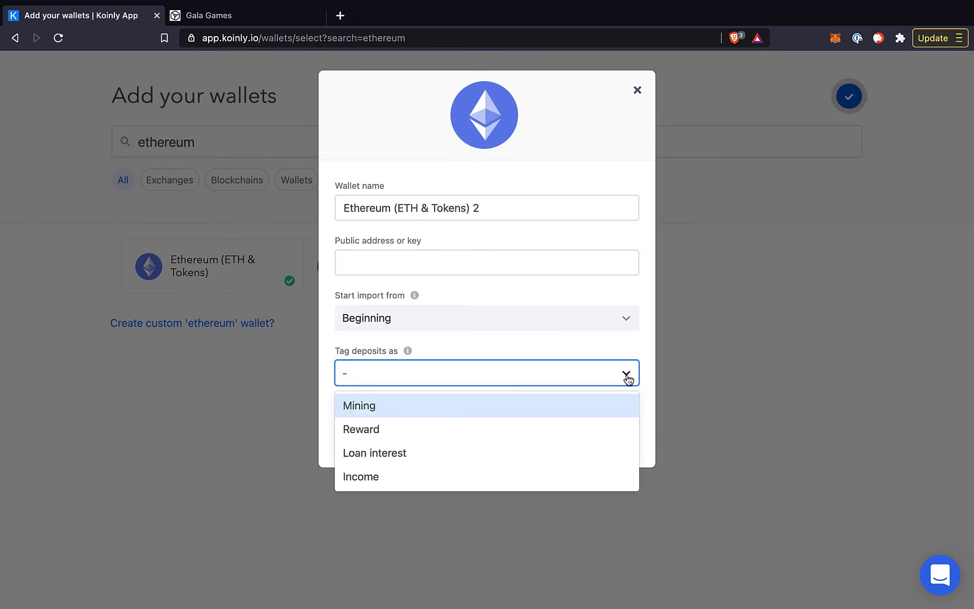
pyautogui.click(627, 376)
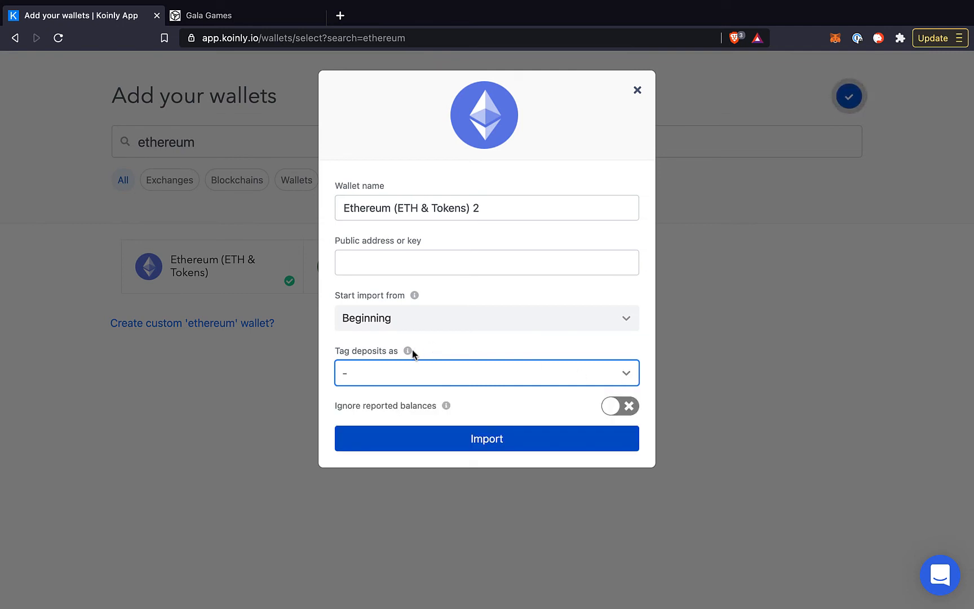
pyautogui.moveTo(407, 352)
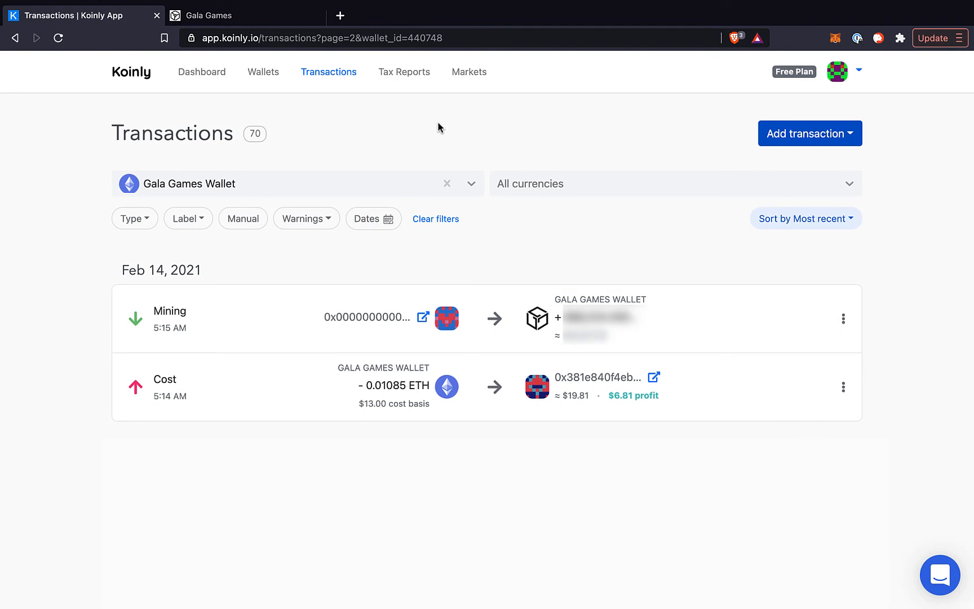
# Open the 2020 tax report and review it through to the report download section.
pyautogui.click(413, 77)
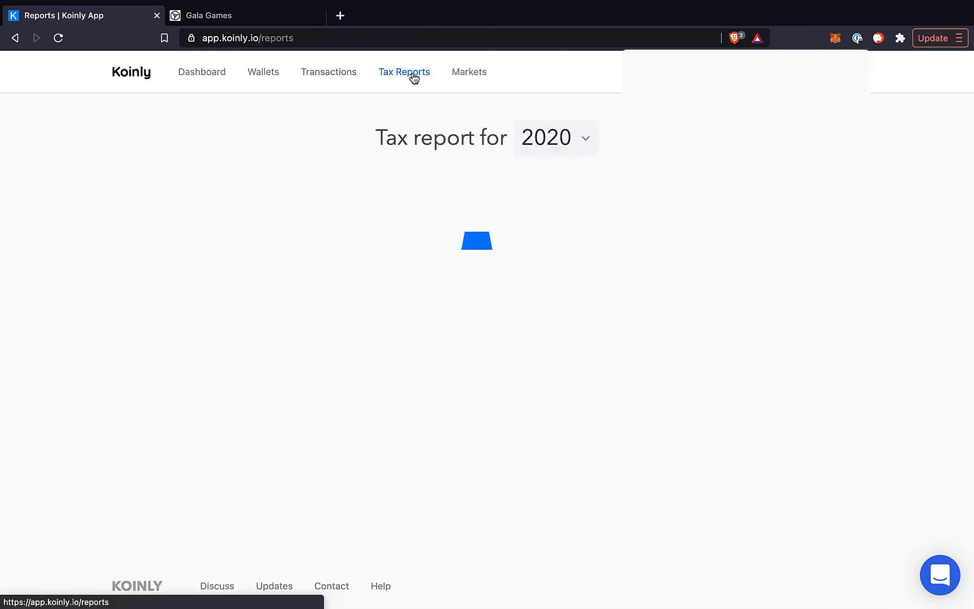
pyautogui.scroll(-6, 498, 224)
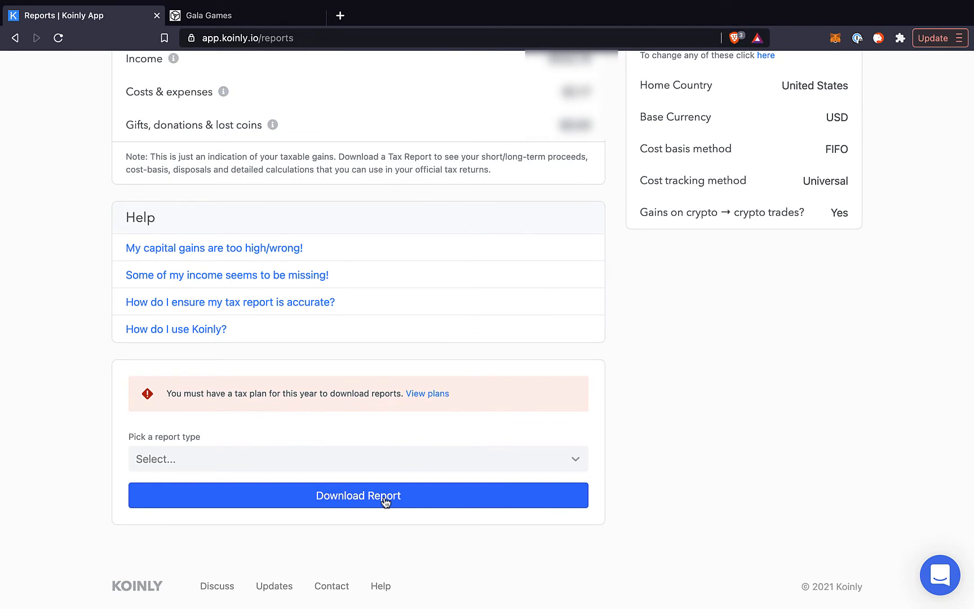
# Open the choice of report types for the tax report download.
pyautogui.click(575, 460)
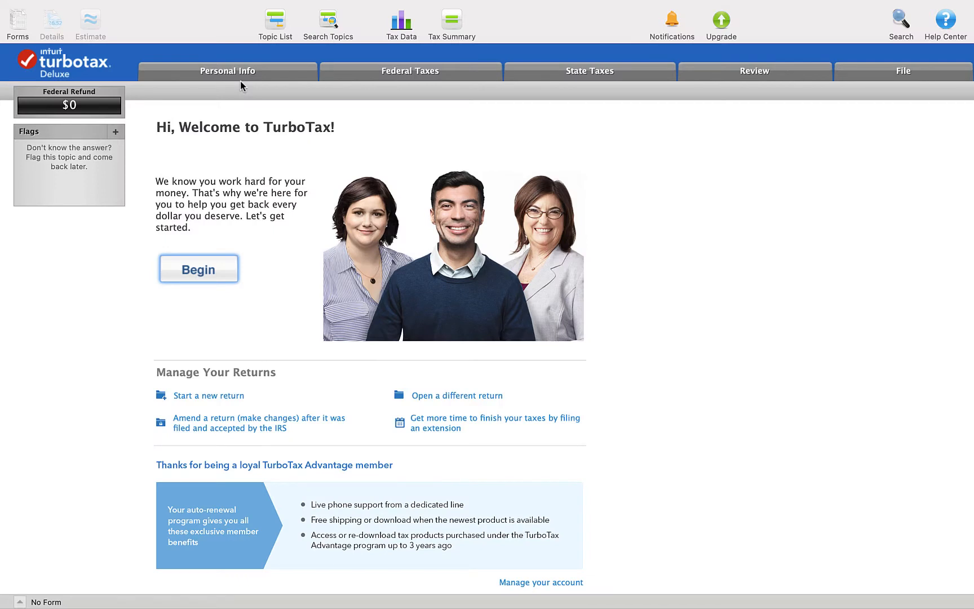
# Switch to TurboTax and choose koinly_2020_turbotax_cd_report.txf from the Gala Node Guide Taxes folder for a TXF import.
pyautogui.moveTo(138, 5)
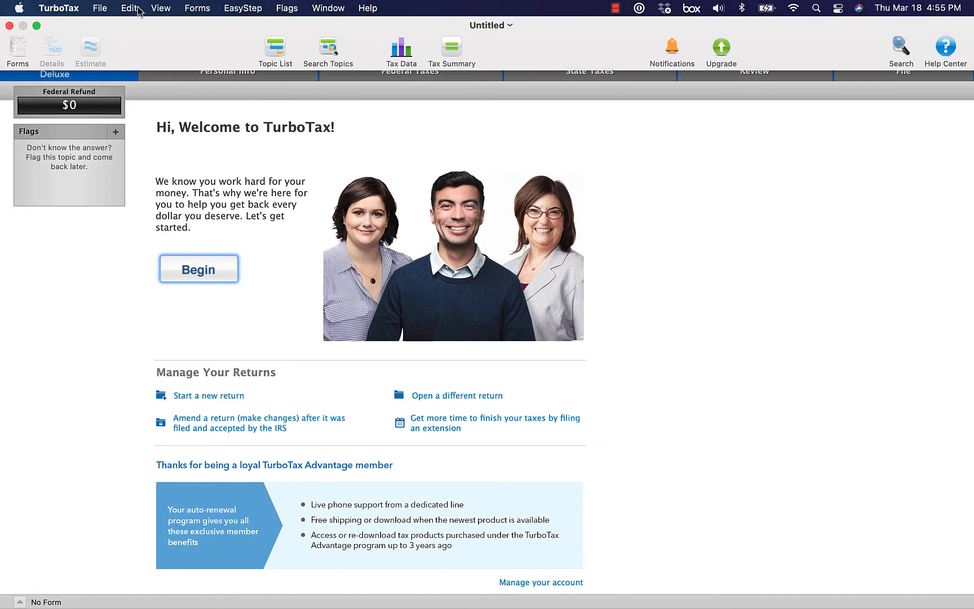
pyautogui.click(101, 9)
pyautogui.moveTo(128, 279)
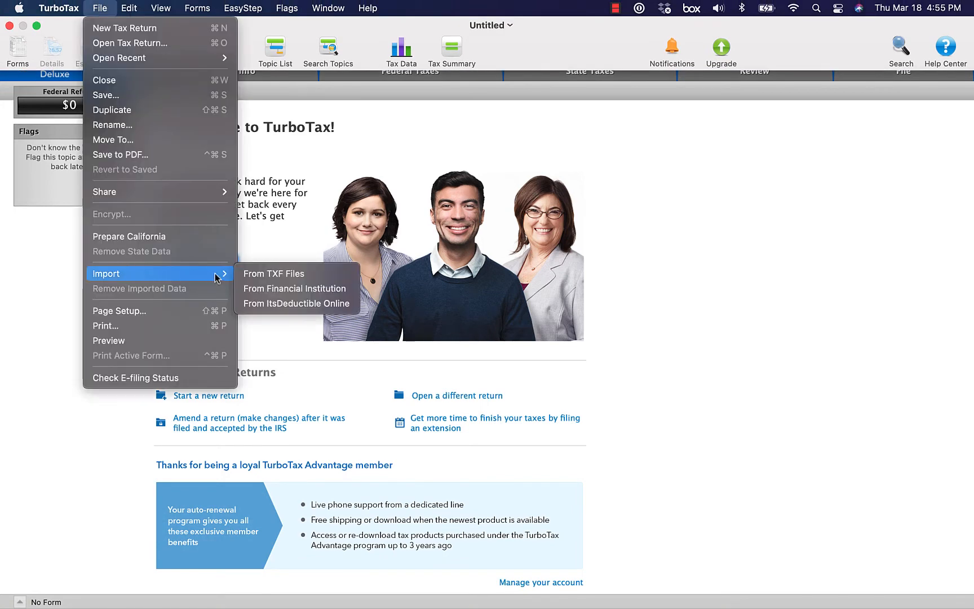
pyautogui.click(283, 274)
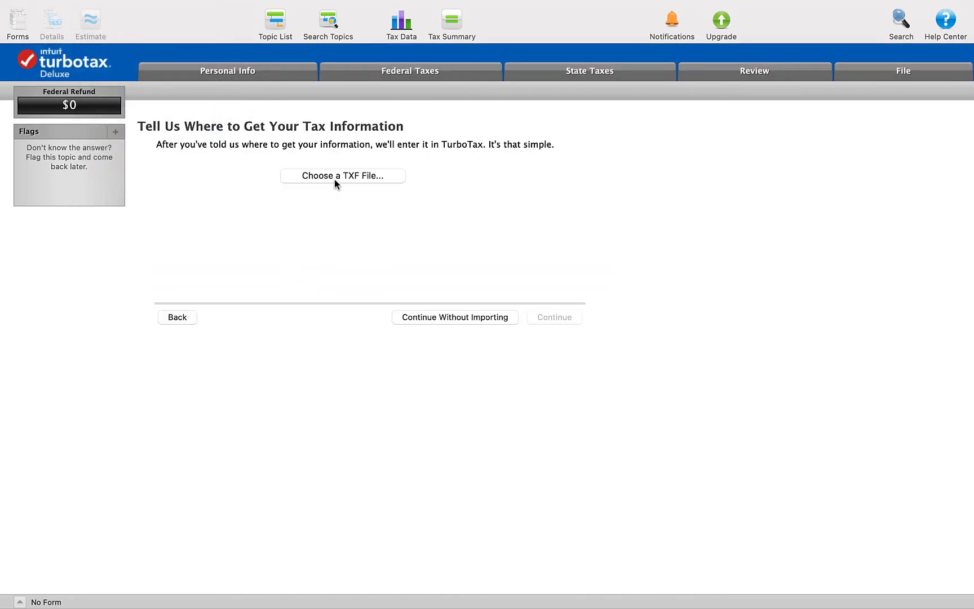
pyautogui.click(339, 178)
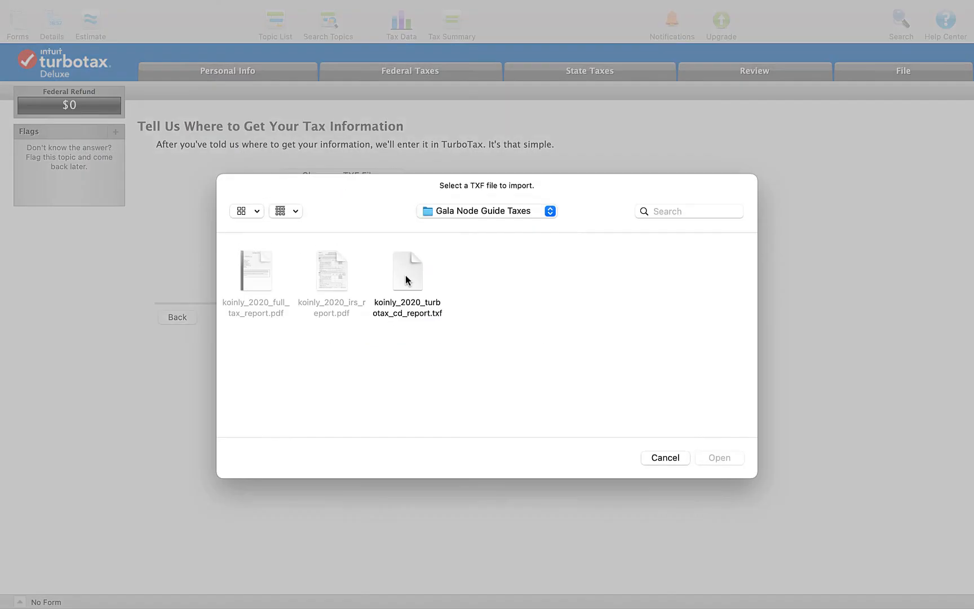
pyautogui.click(406, 276)
pyautogui.doubleClick(406, 276)
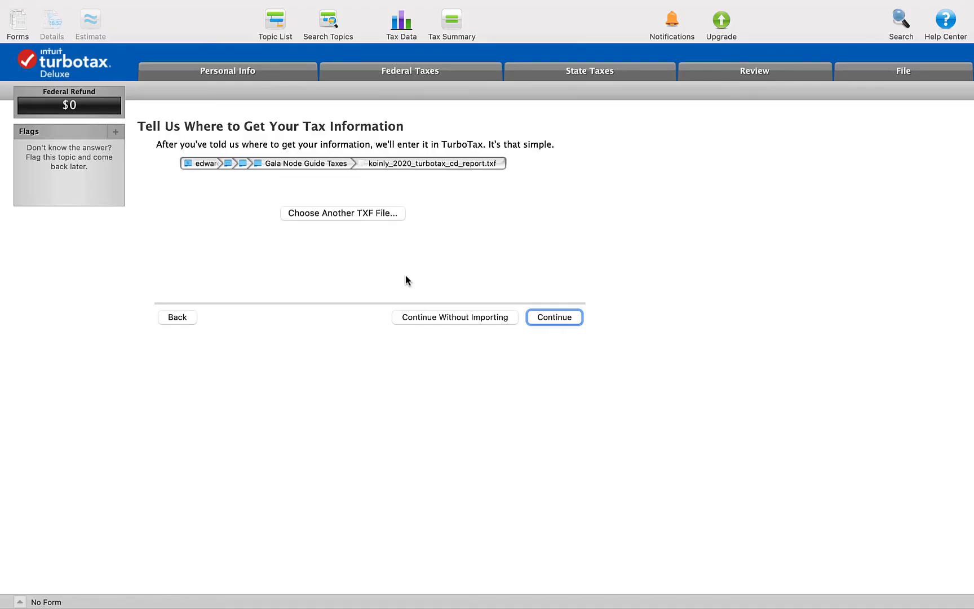
# Import the 1099-B document from the chosen TXF file and finish the import.
pyautogui.click(554, 319)
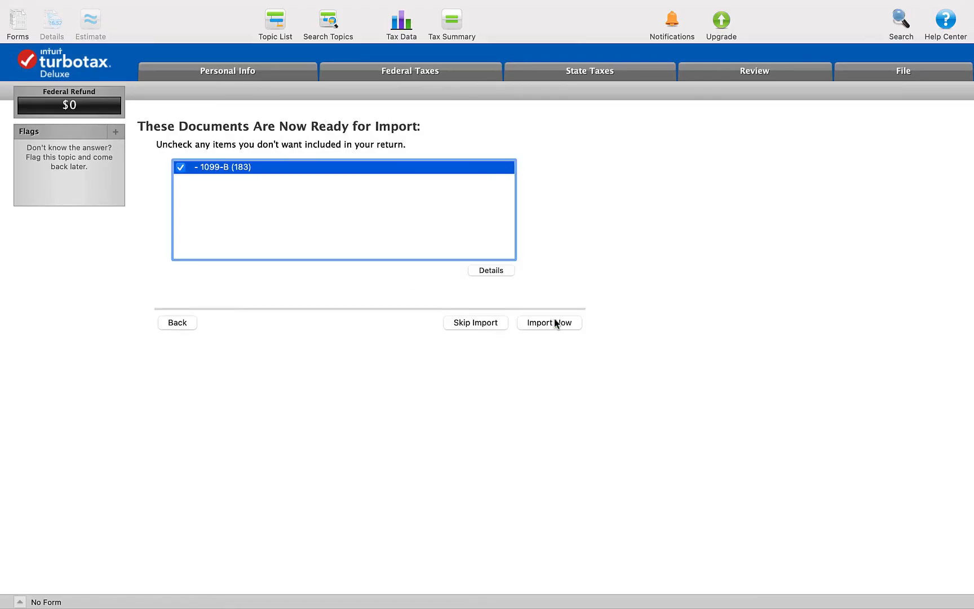
pyautogui.click(553, 321)
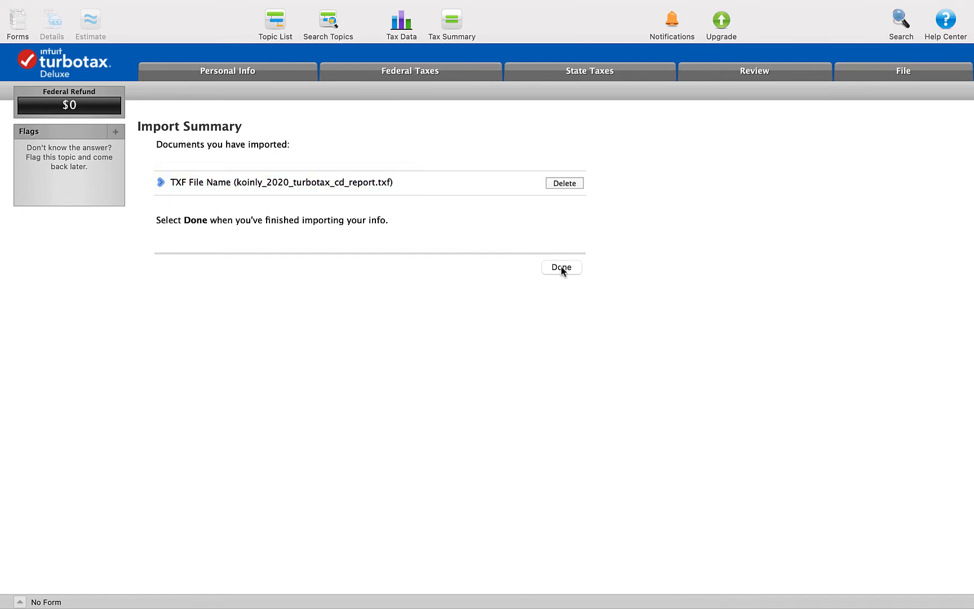
pyautogui.click(561, 267)
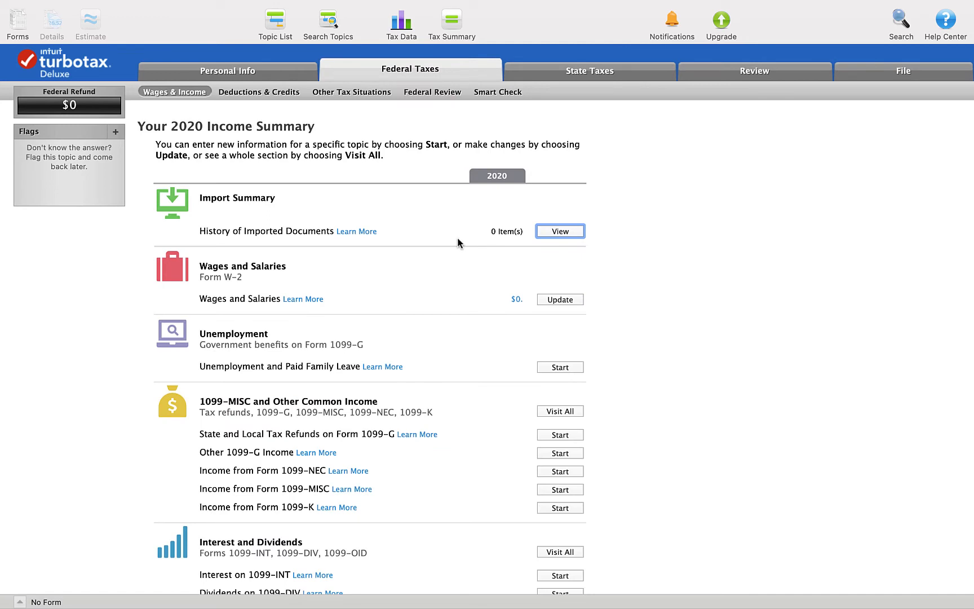
# Open the Stocks, Mutual Funds, Bonds, Other entry under Investment Income for updating.
pyautogui.scroll(-10, 444, 398)
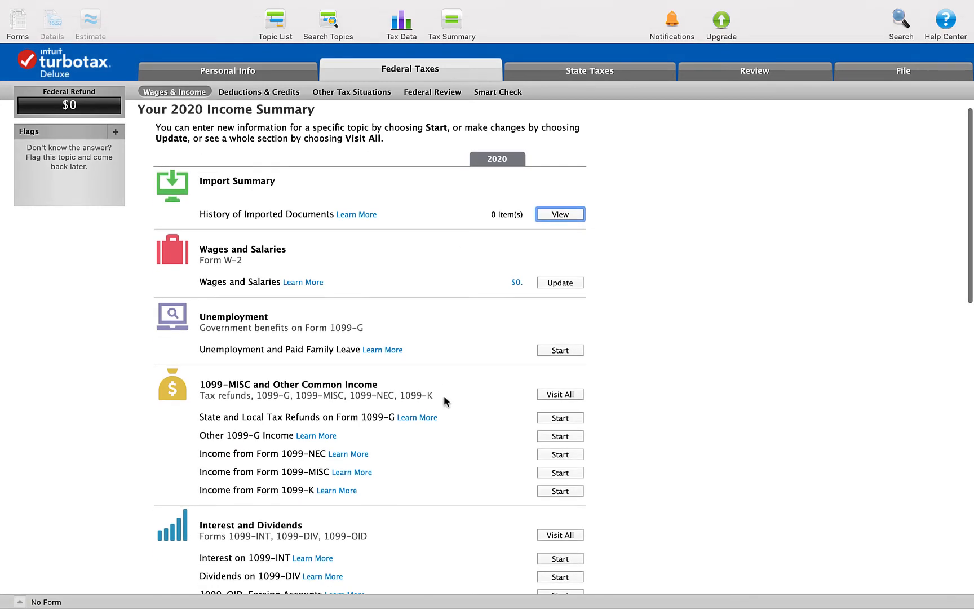
pyautogui.scroll(-3, 444, 395)
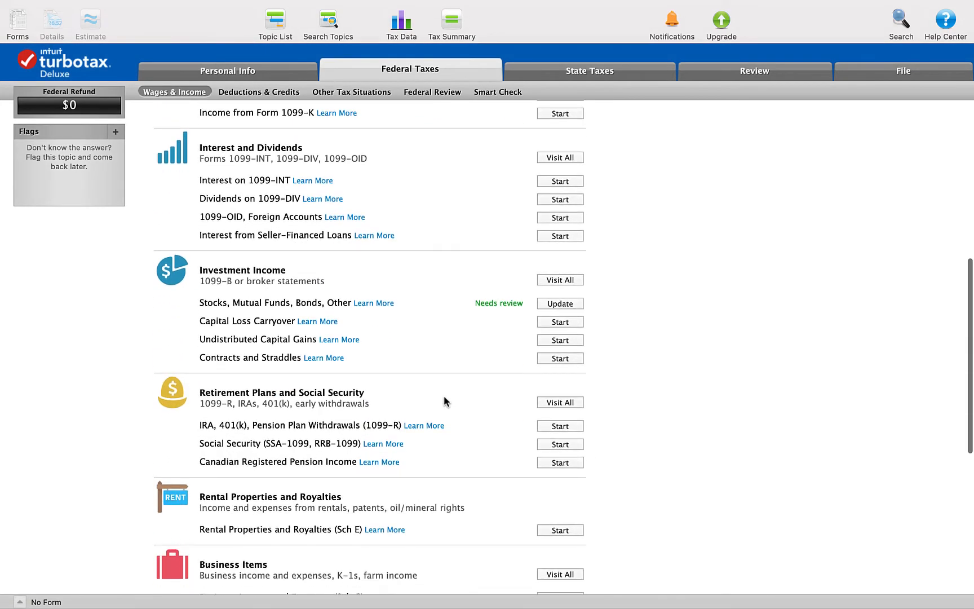
pyautogui.click(563, 304)
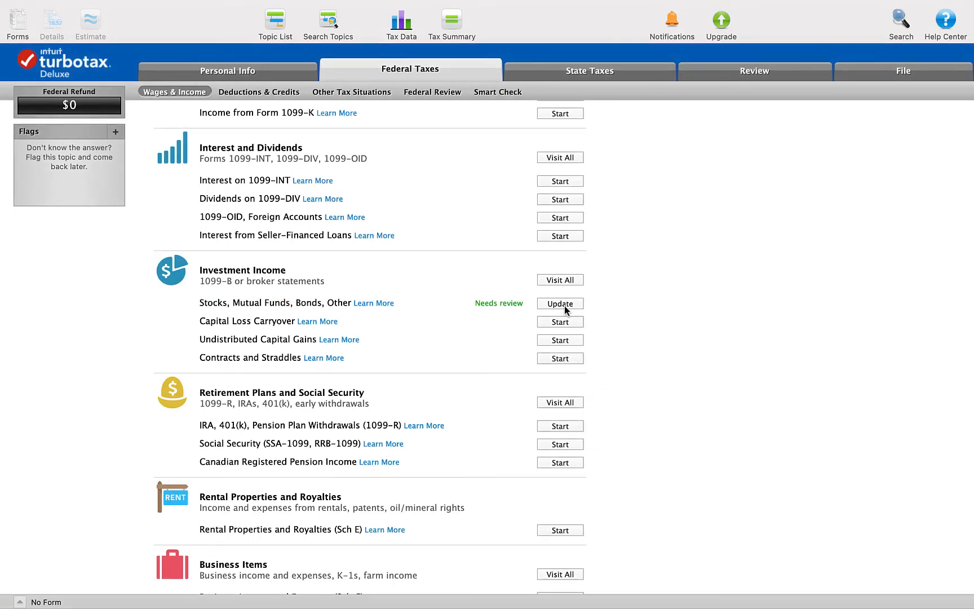
pyautogui.click(564, 305)
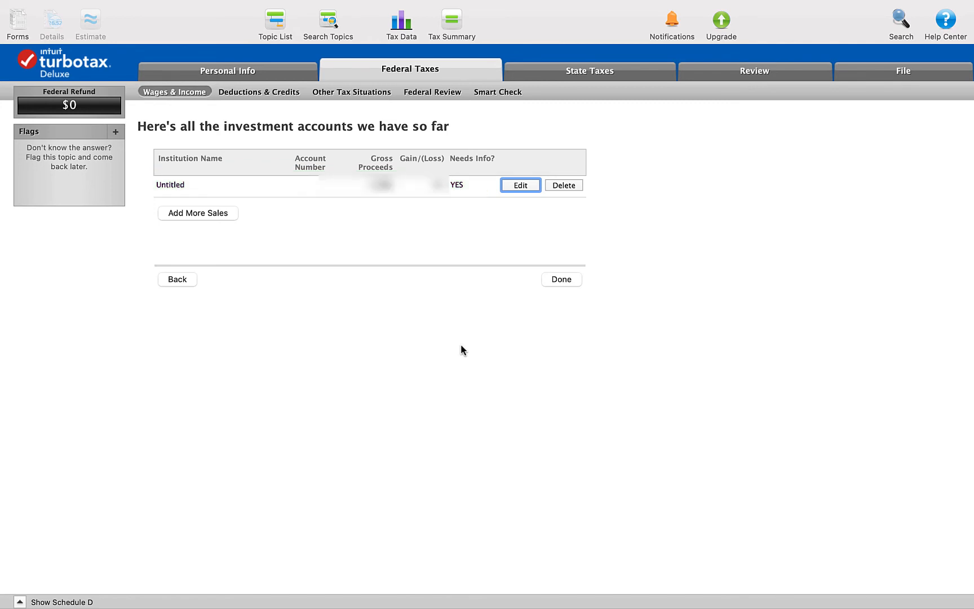
# Edit the untitled investment account and set its financial institution name to Cryptocurrency.
pyautogui.click(520, 186)
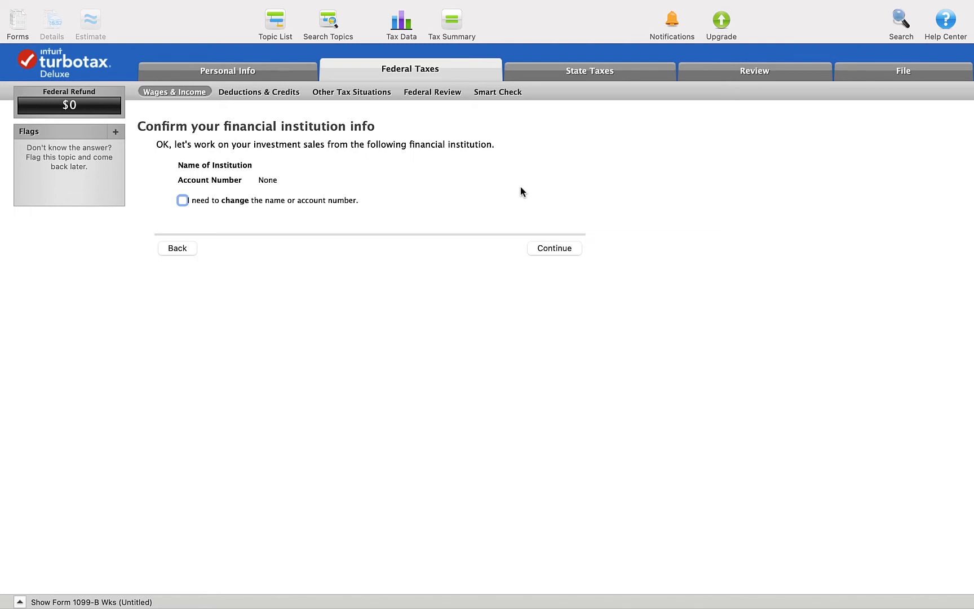
pyautogui.click(182, 201)
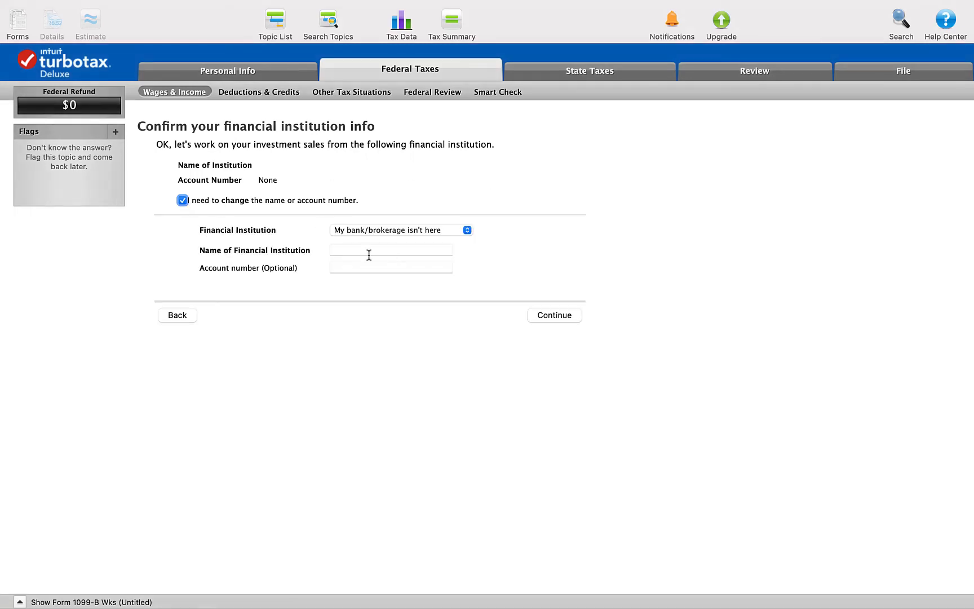
pyautogui.click(368, 251)
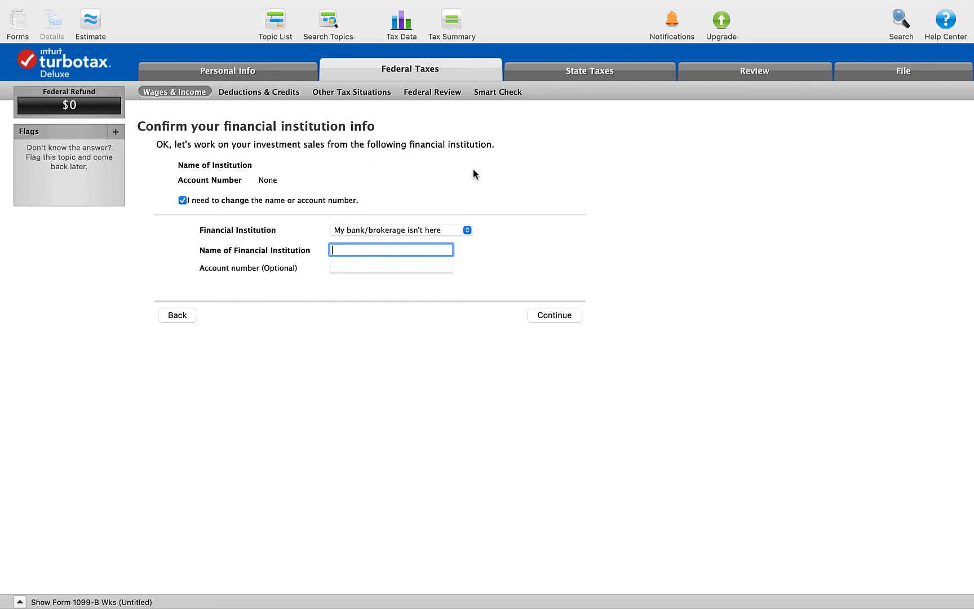
pyautogui.write('Cryptocurrency')
pyautogui.click(558, 315)
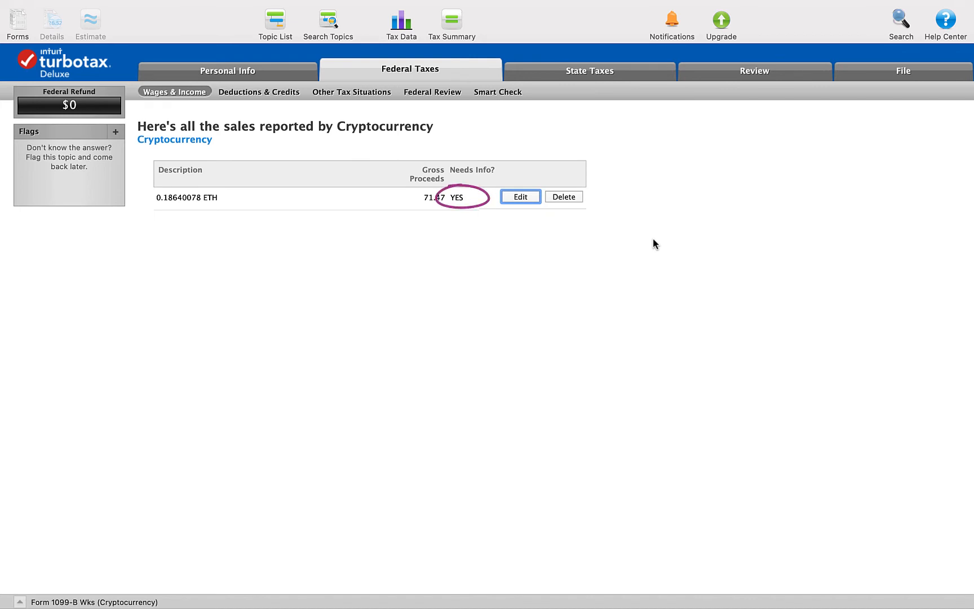
# Categorize the 0.18640078 ETH sale as Box C – Short term not reported, without less common items or adjustments.
pyautogui.click(521, 197)
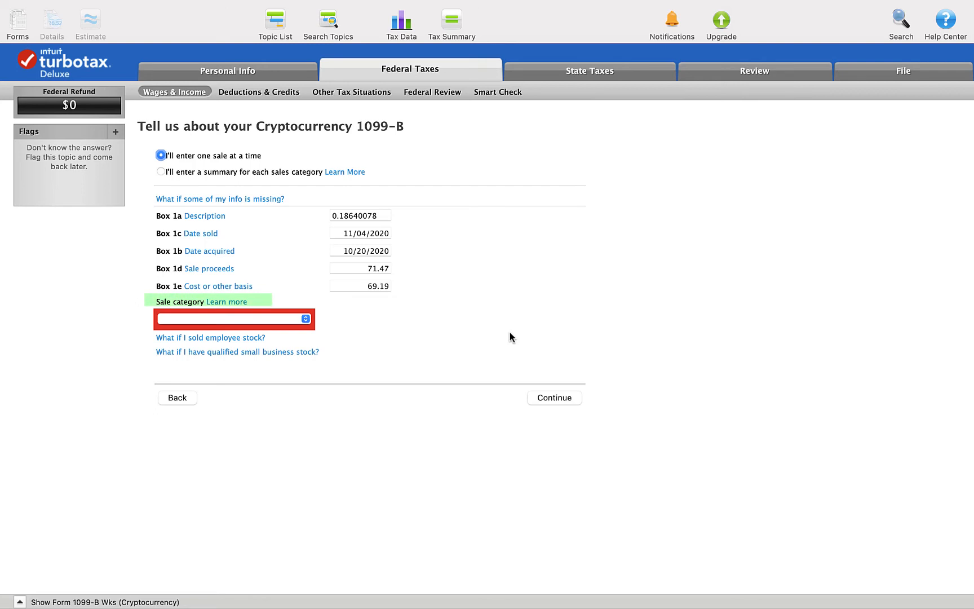
pyautogui.click(305, 319)
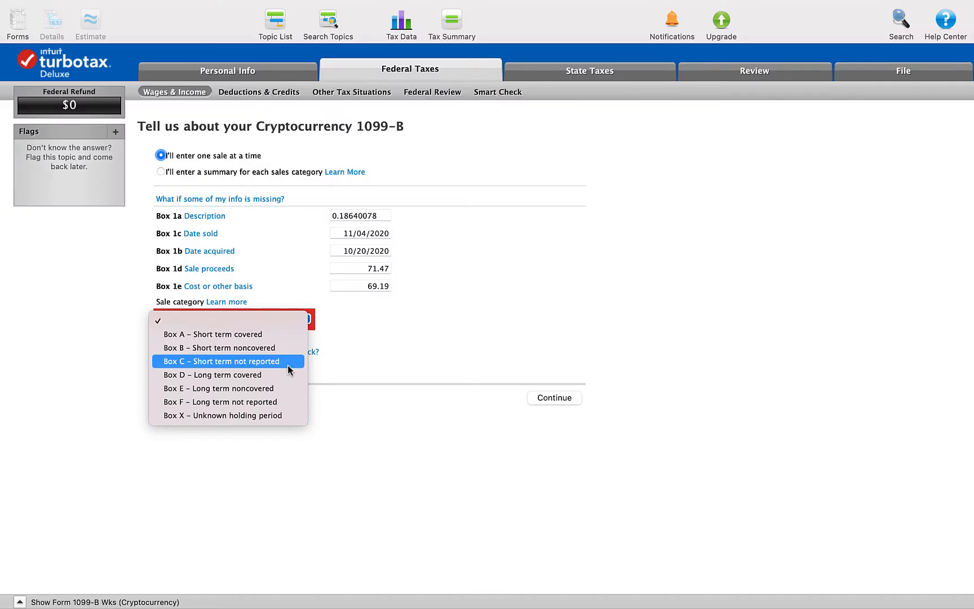
pyautogui.click(476, 431)
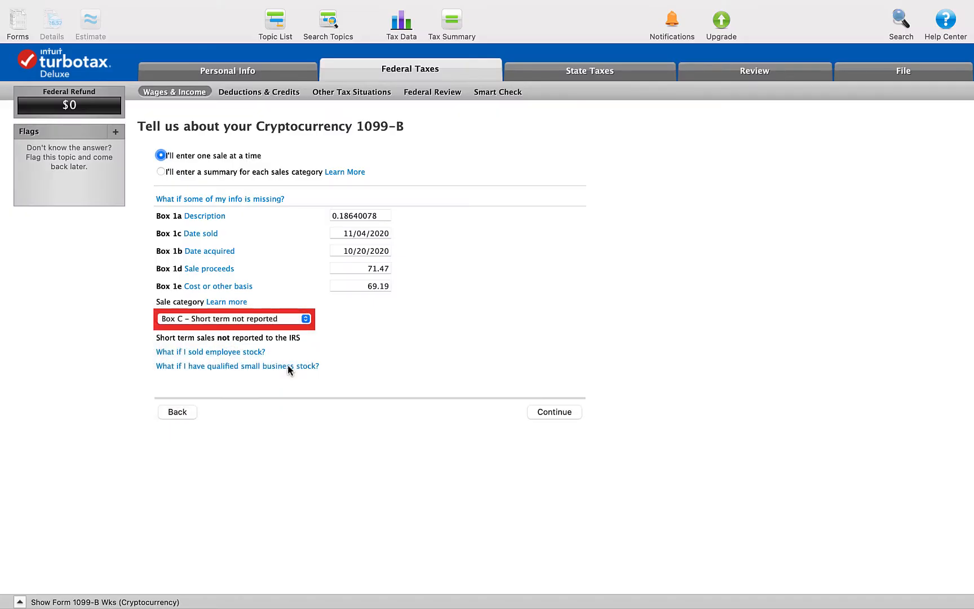
pyautogui.click(556, 412)
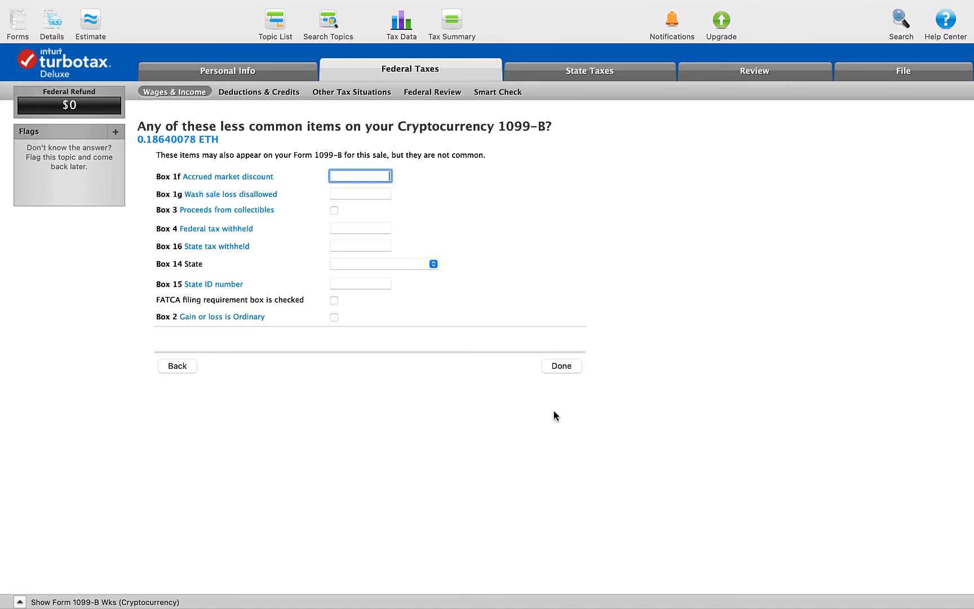
pyautogui.click(561, 367)
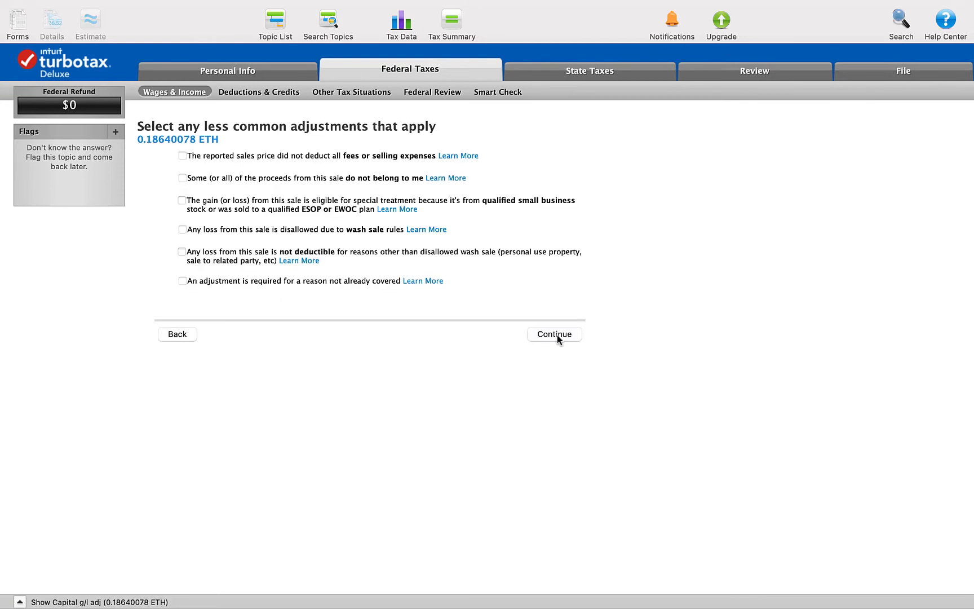
pyautogui.click(555, 334)
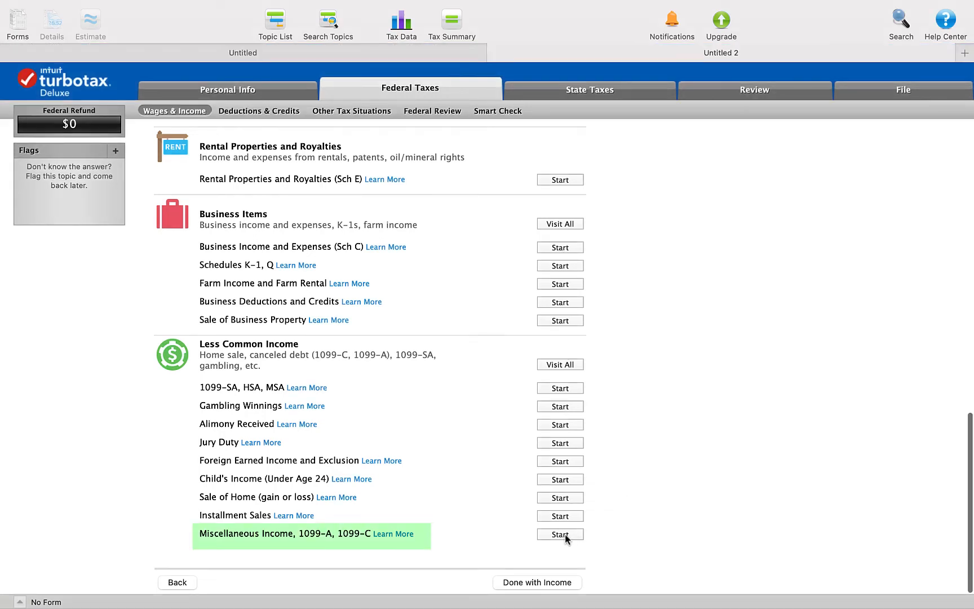
# Start the Miscellaneous Income, 1099-A, 1099-C section under Less Common Income.
pyautogui.click(564, 534)
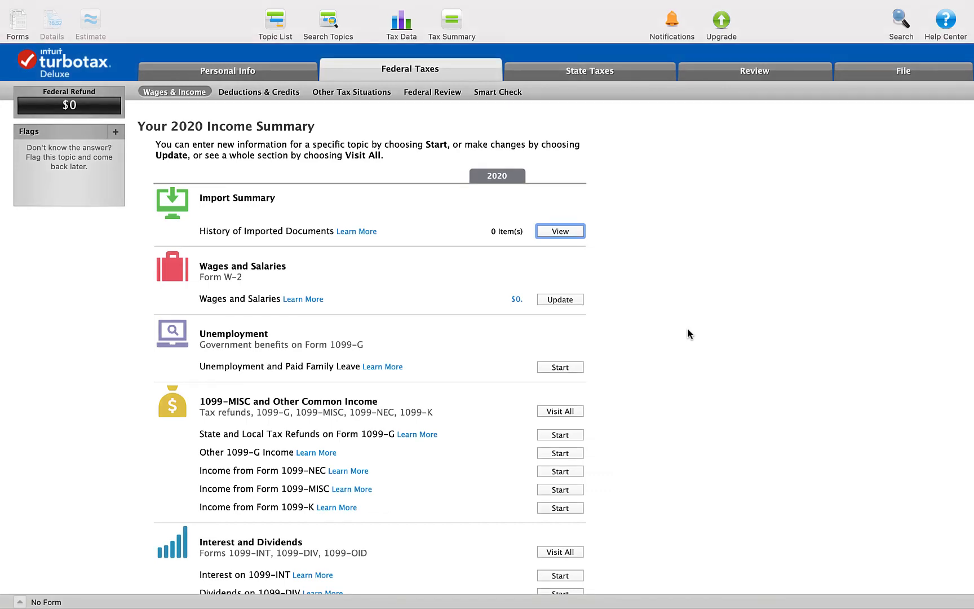
# Start a Schedule C business income entry and describe the business as Running Gala Games Nodes.
pyautogui.scroll(-5, 687, 332)
pyautogui.scroll(-15, 687, 333)
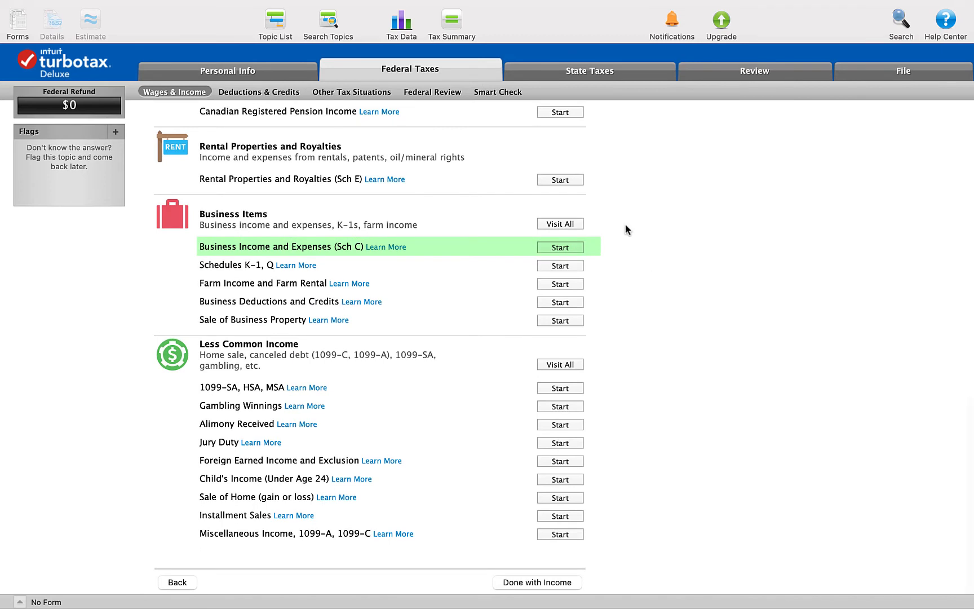
pyautogui.click(560, 248)
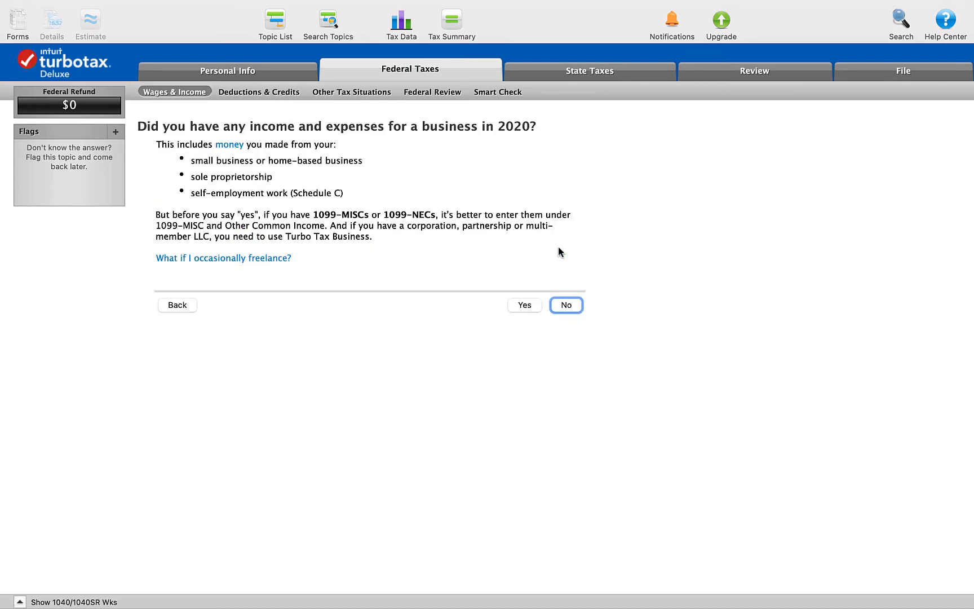
pyautogui.click(521, 305)
pyautogui.write('Running Gala Games Nodes')
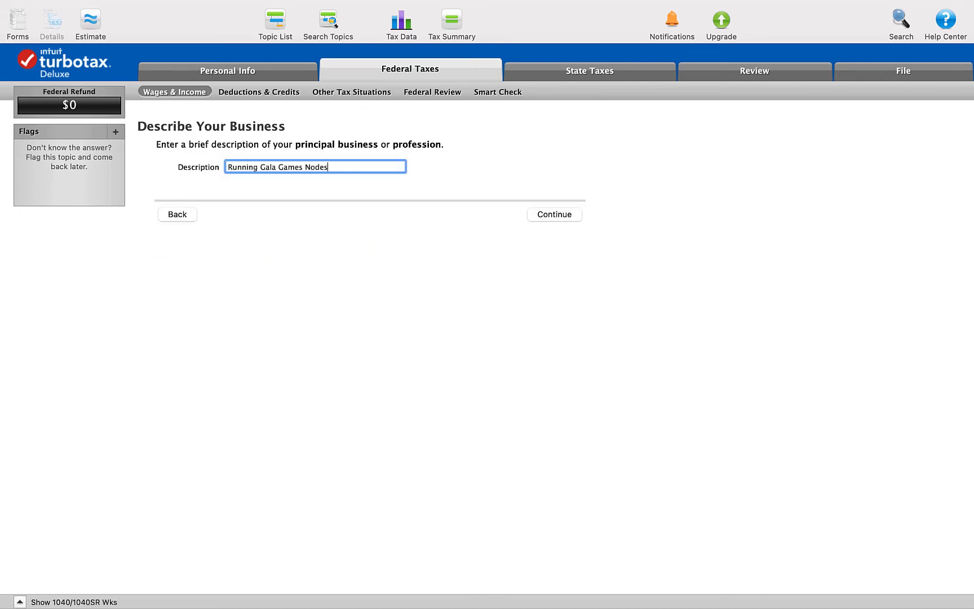
pyautogui.click(561, 214)
pyautogui.click(210, 169)
pyautogui.click(552, 271)
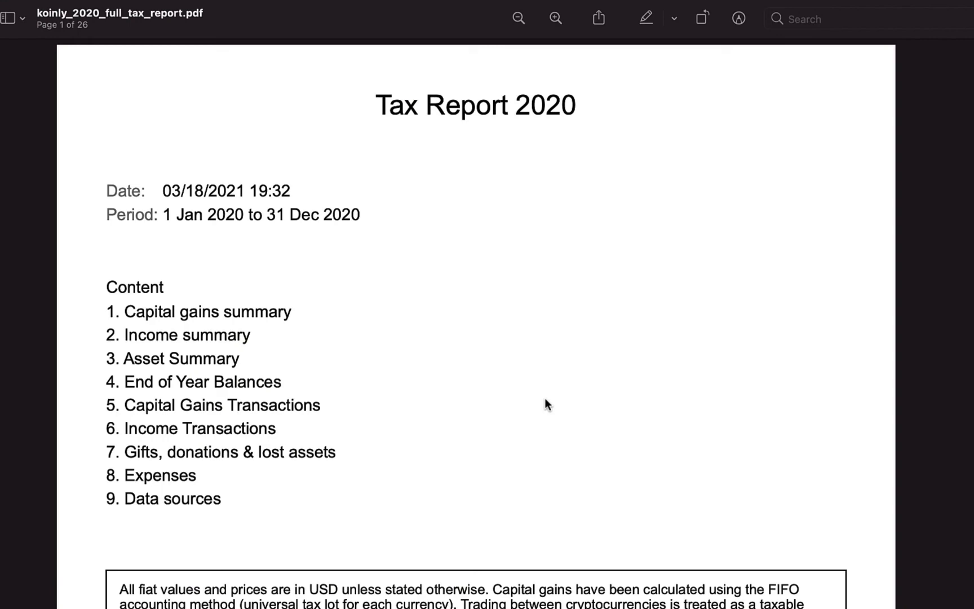
# Consult koinly_2020_full_tax_report.pdf and enter 12345 as the business's Income or Sales.
pyautogui.scroll(-10, 545, 397)
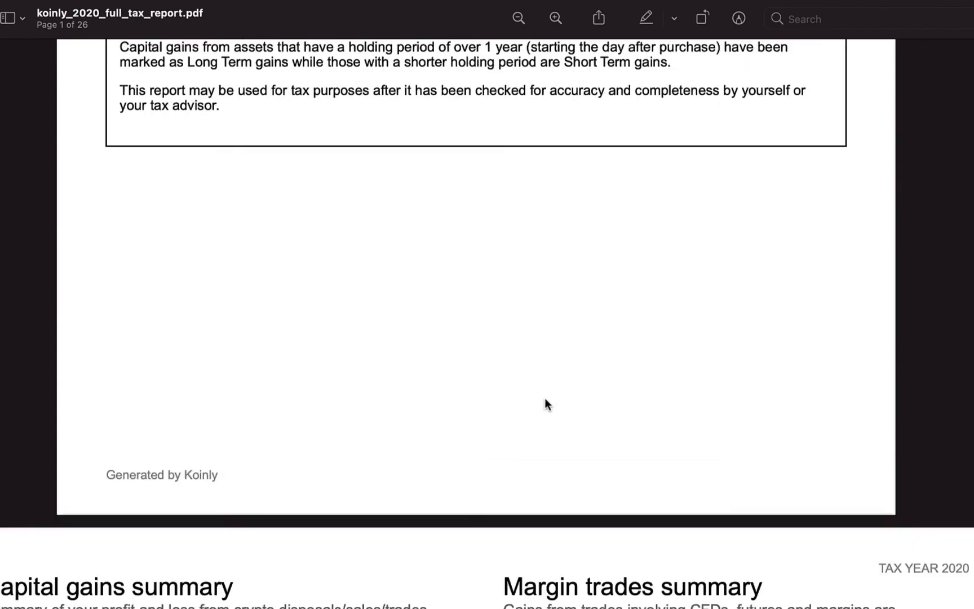
pyautogui.scroll(-3, 545, 398)
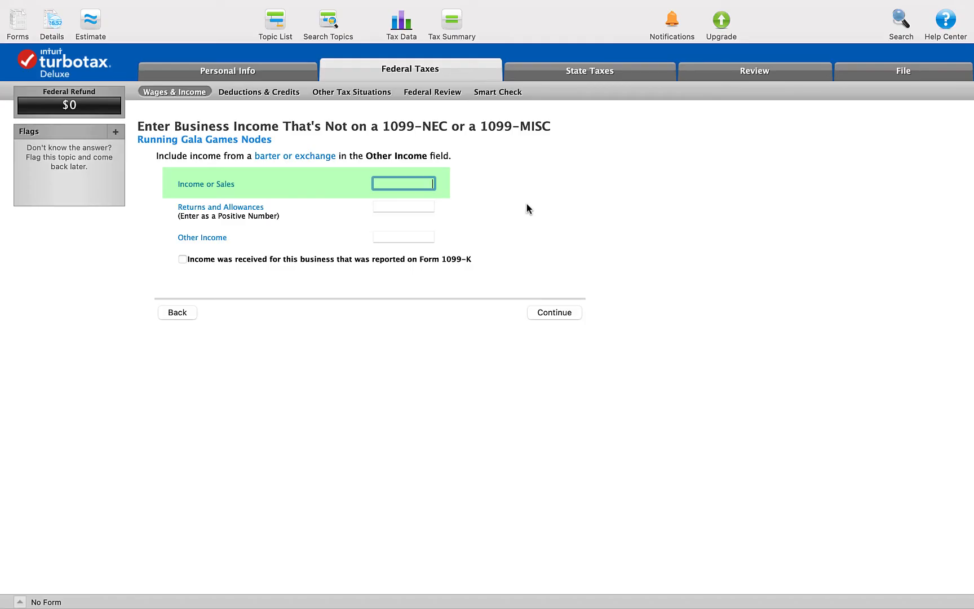
pyautogui.write('12345')
pyautogui.click(563, 312)
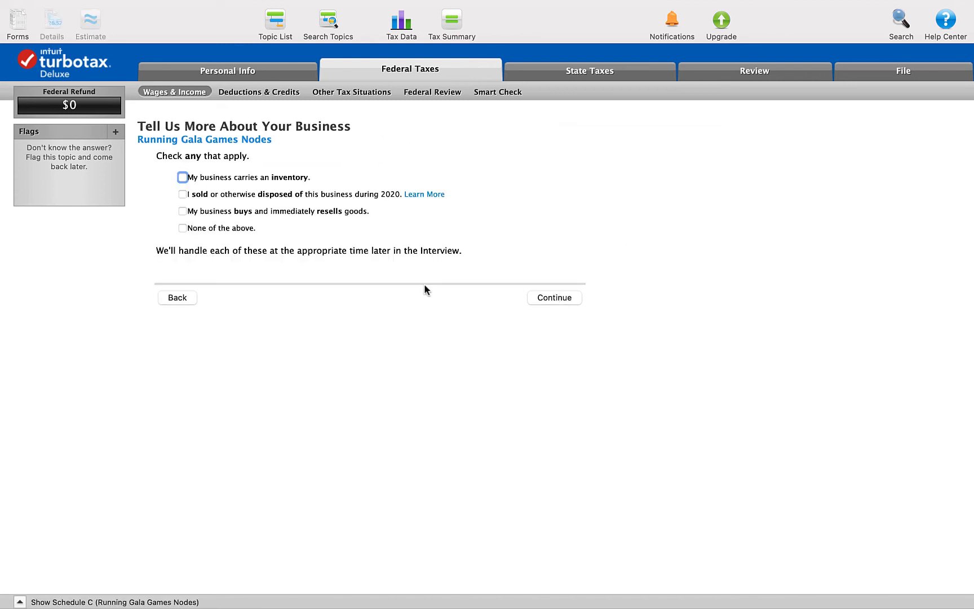
# Choose None of the above for the additional business details and proceed to the unreported business expenses.
pyautogui.click(182, 228)
pyautogui.click(554, 297)
pyautogui.click(526, 264)
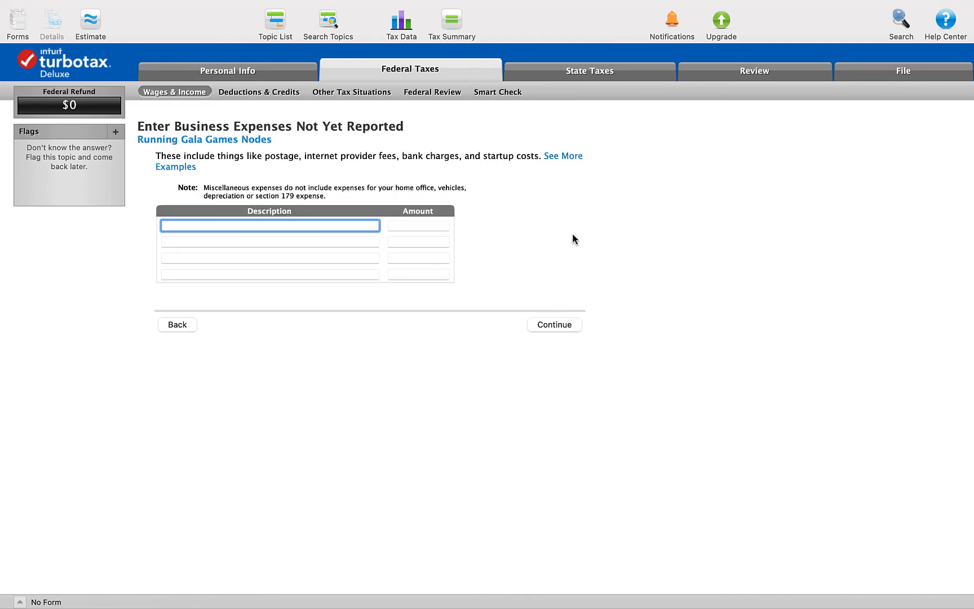
# List Gala Games Node Licenses and VPS Service Fees as business expense descriptions.
pyautogui.write('Gala Games Node Licenses')
pyautogui.press('Tab')
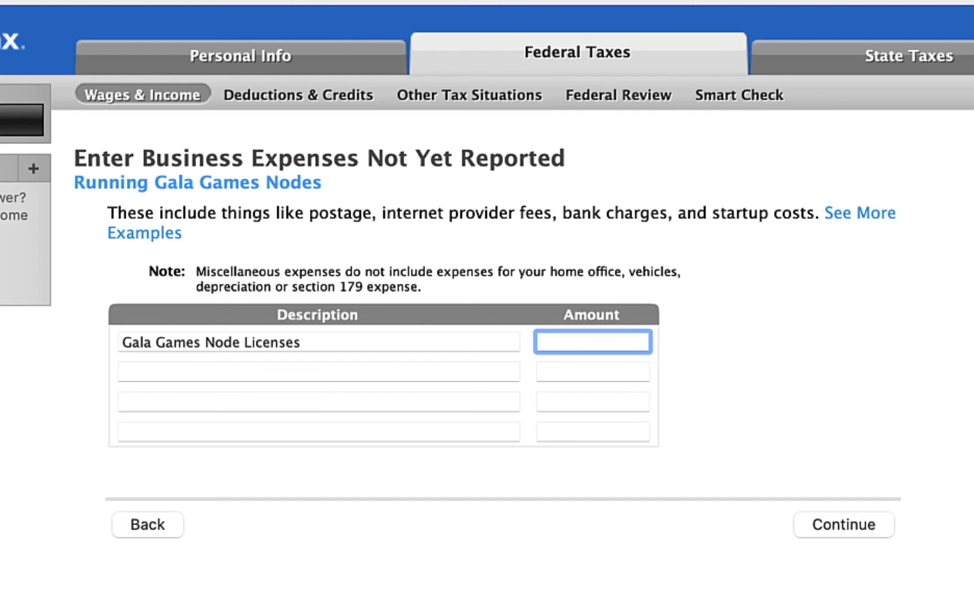
pyautogui.press('Tab')
pyautogui.write('VPS Service Fees')
pyautogui.click(581, 371)
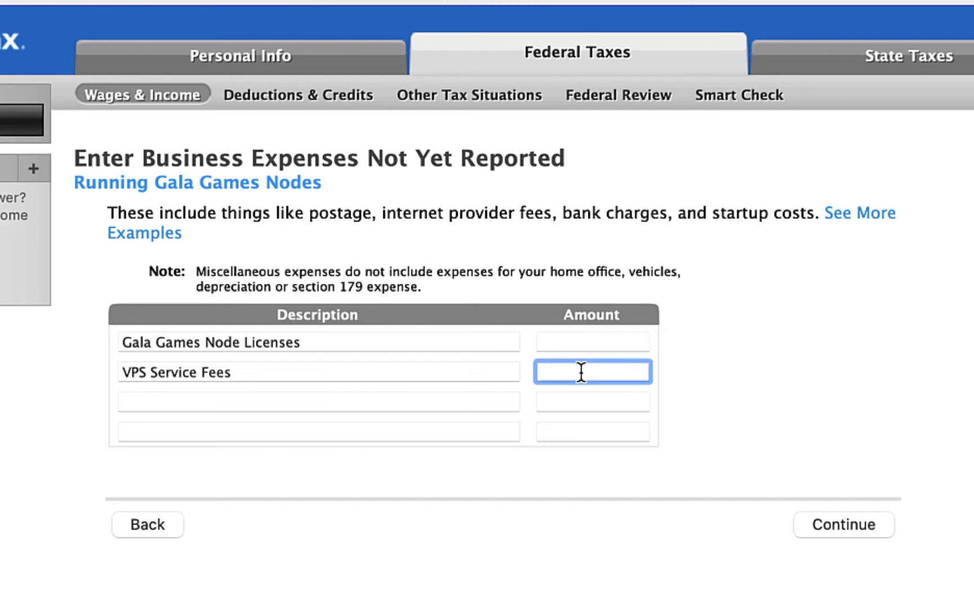